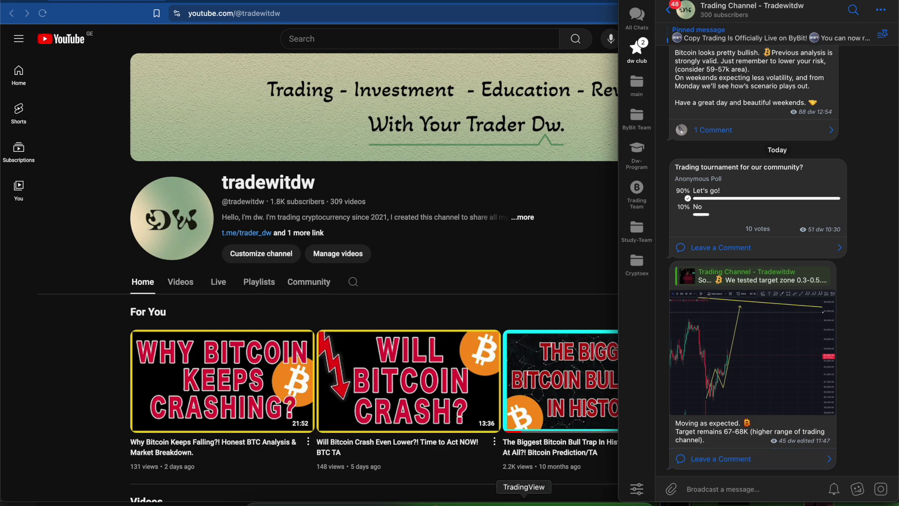
# Switch to TradingView and examine the yellow descending channel on the daily Bitcoin / U.S. Dollar chart
pyautogui.click(523, 502)
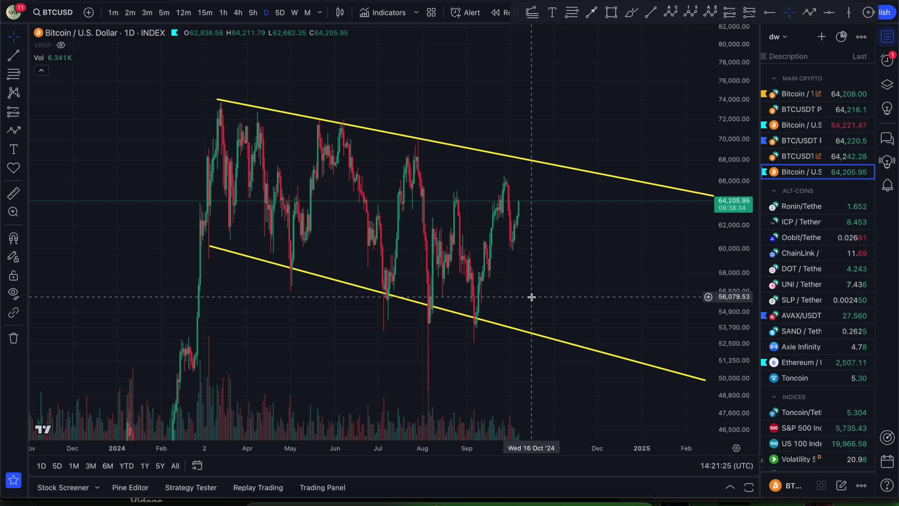
pyautogui.scroll(-5, 453, 200)
pyautogui.moveTo(742, 86); pyautogui.dragTo(738, 145)
pyautogui.moveTo(645, 279); pyautogui.dragTo(540, 275)
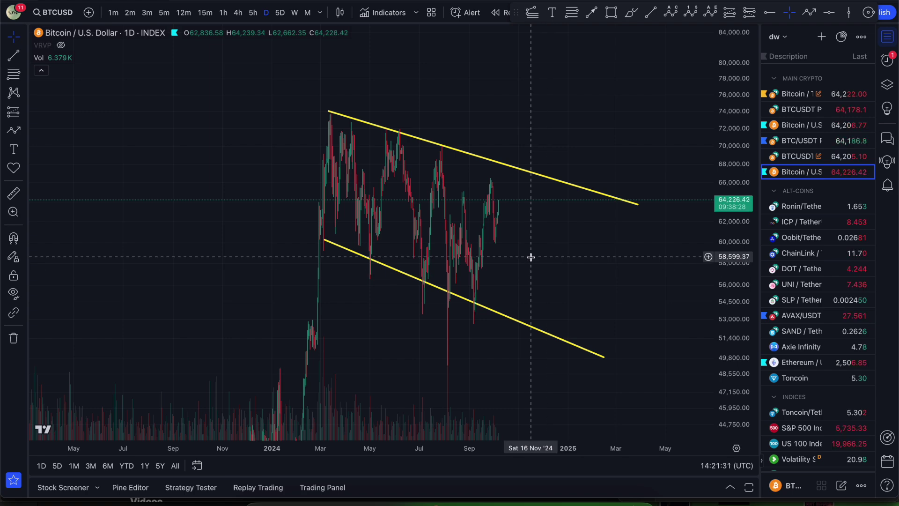
pyautogui.scroll(-5, 539, 225)
pyautogui.scroll(2, 549, 244)
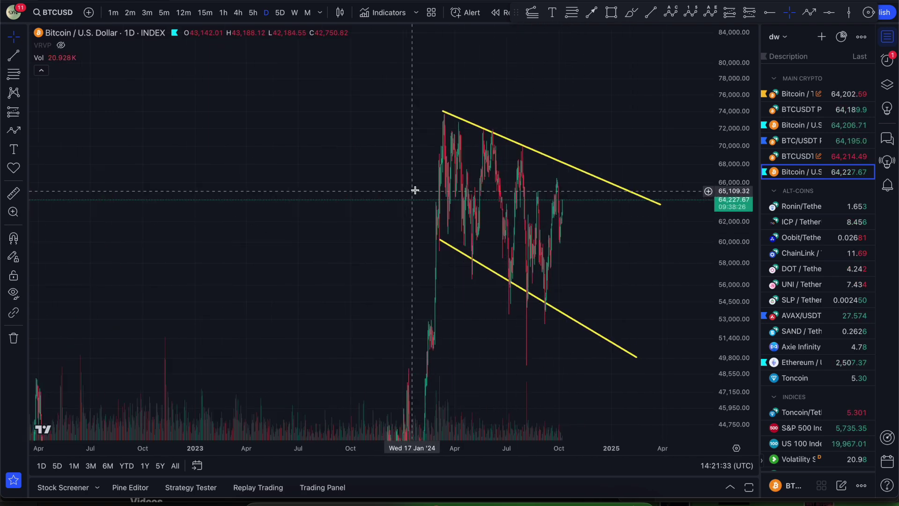
pyautogui.moveTo(365, 105); pyautogui.dragTo(346, 221)
pyautogui.moveTo(473, 135); pyautogui.dragTo(473, 216)
pyautogui.moveTo(727, 142); pyautogui.dragTo(735, 230)
pyautogui.moveTo(487, 337); pyautogui.dragTo(471, 209)
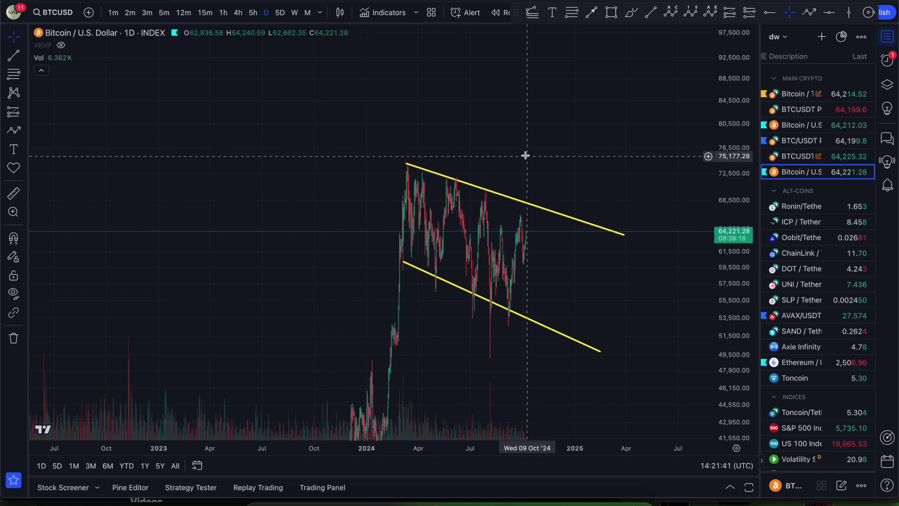
pyautogui.hscroll(2, 527, 157)
pyautogui.moveTo(385, 85); pyautogui.dragTo(391, 91)
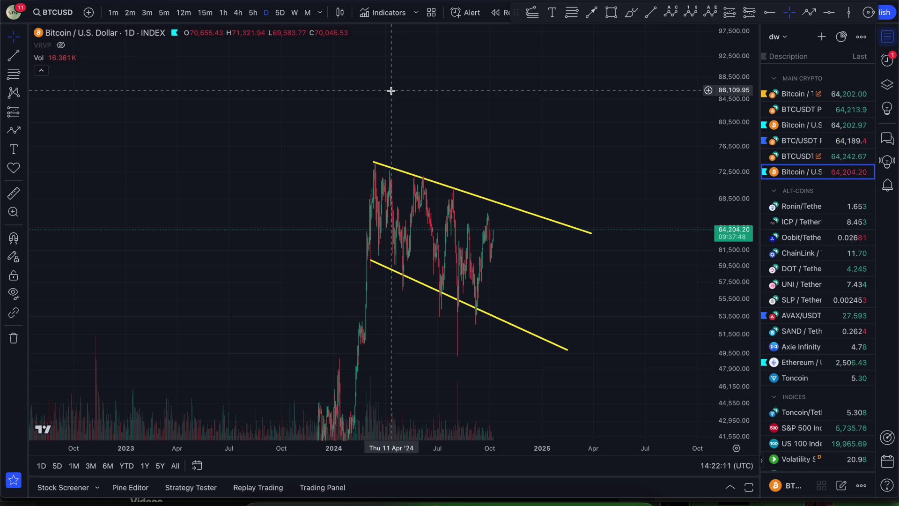
# Sketch a bull flag with the Brush in the empty area before the price: a steep rise, a zigzag and two descending boundary lines
pyautogui.moveTo(300, 150); pyautogui.dragTo(413, 153)
pyautogui.click(631, 13)
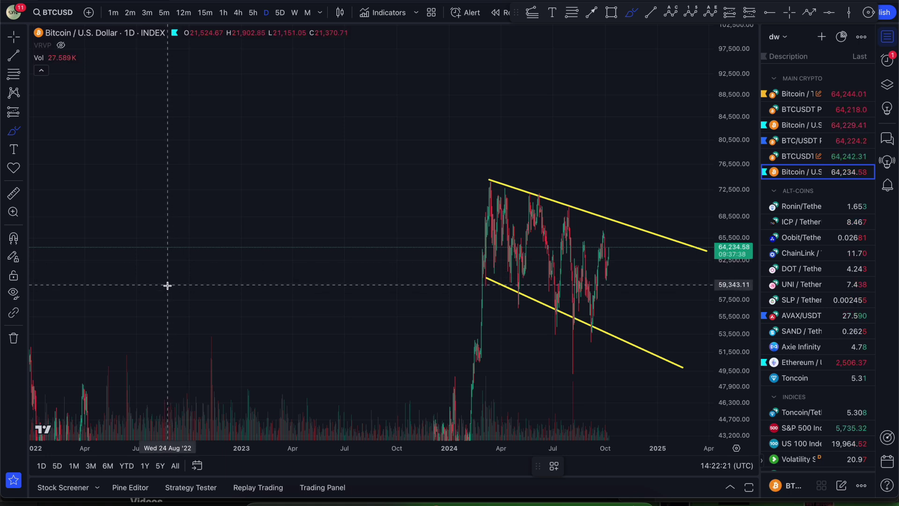
pyautogui.moveTo(167, 285); pyautogui.dragTo(201, 145)
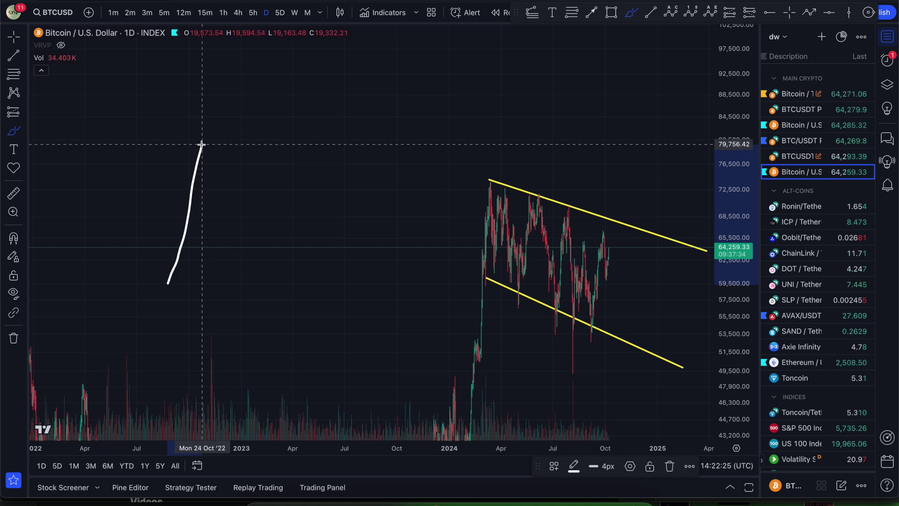
pyautogui.moveTo(201, 145)
pyautogui.mouseDown()
pyautogui.moveTo(206, 175)
pyautogui.moveTo(218, 155)
pyautogui.moveTo(221, 185)
pyautogui.moveTo(230, 162)
pyautogui.moveTo(233, 186)
pyautogui.moveTo(241, 166)
pyautogui.mouseUp()
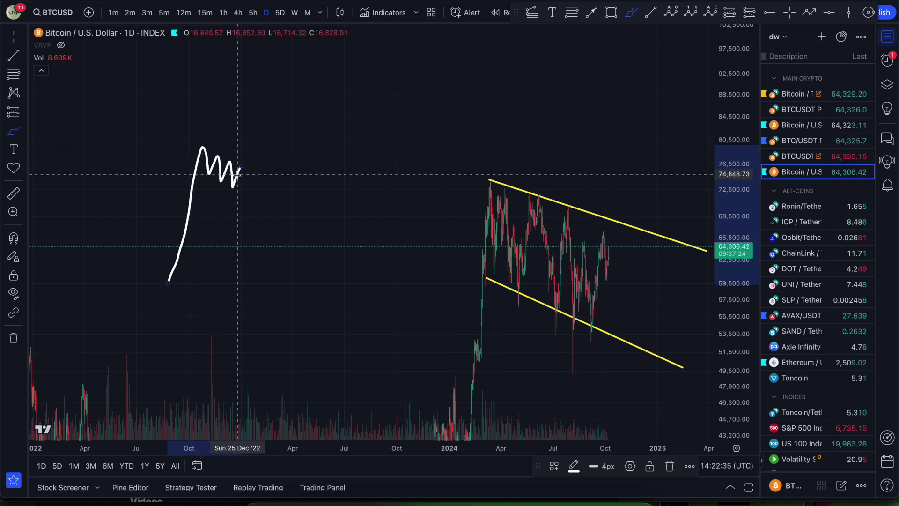
pyautogui.moveTo(201, 143)
pyautogui.mouseDown()
pyautogui.moveTo(247, 167)
pyautogui.moveTo(215, 184)
pyautogui.moveTo(232, 193)
pyautogui.mouseUp()
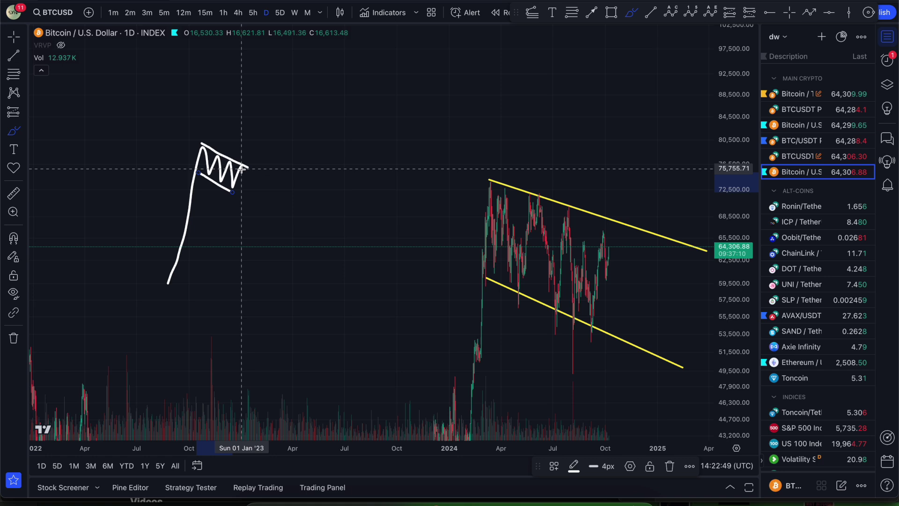
# Sketch a direct upward breakout from the flag, undo it, and brush a false breakout that dips below the flag before rising
pyautogui.moveTo(244, 165)
pyautogui.mouseDown()
pyautogui.moveTo(247, 174)
pyautogui.moveTo(295, 77)
pyautogui.mouseUp()
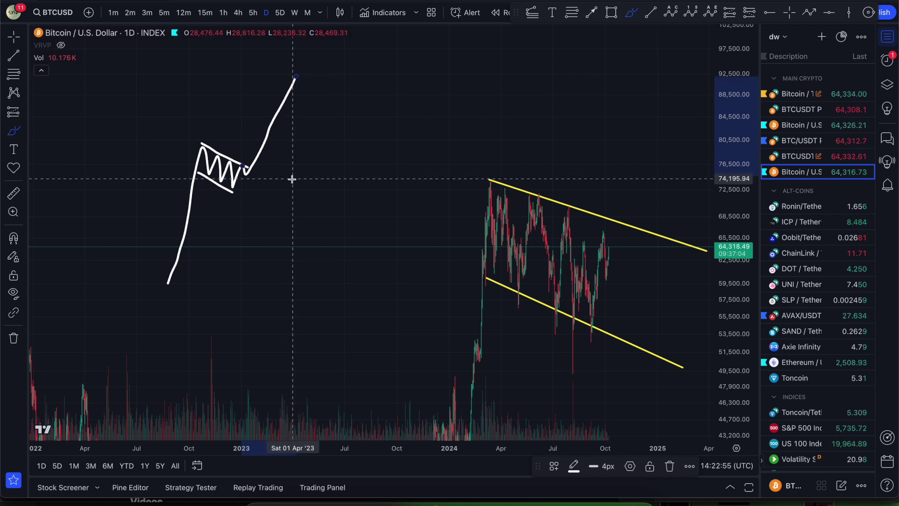
pyautogui.hotkey('ctrl', 'z')
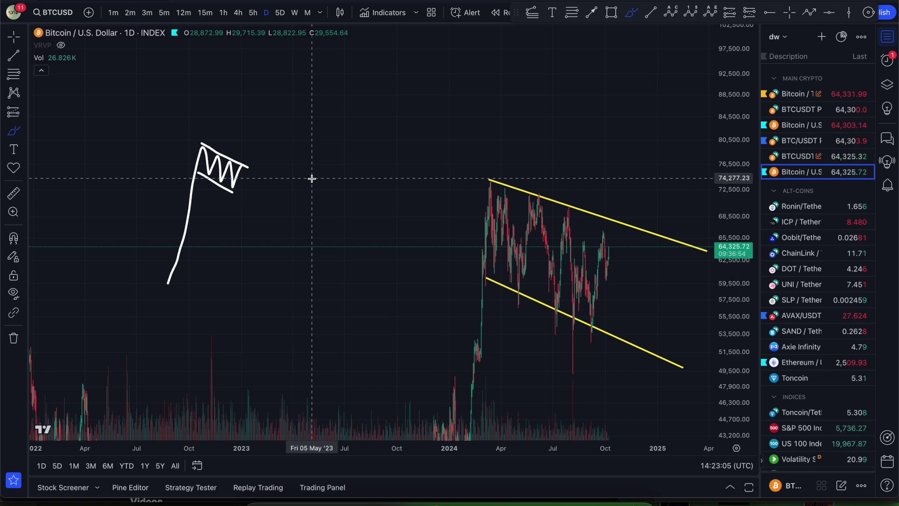
pyautogui.click(240, 169)
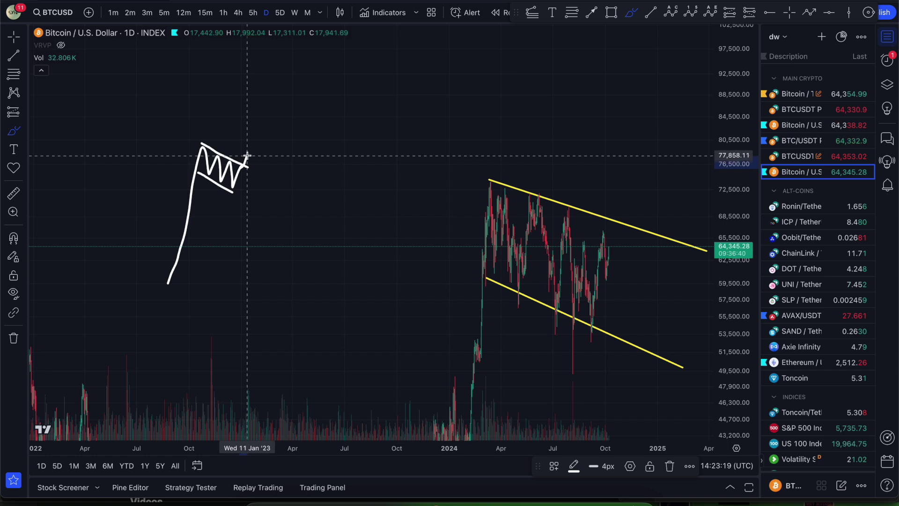
pyautogui.moveTo(248, 151)
pyautogui.mouseDown()
pyautogui.moveTo(243, 210)
pyautogui.moveTo(292, 104)
pyautogui.mouseUp()
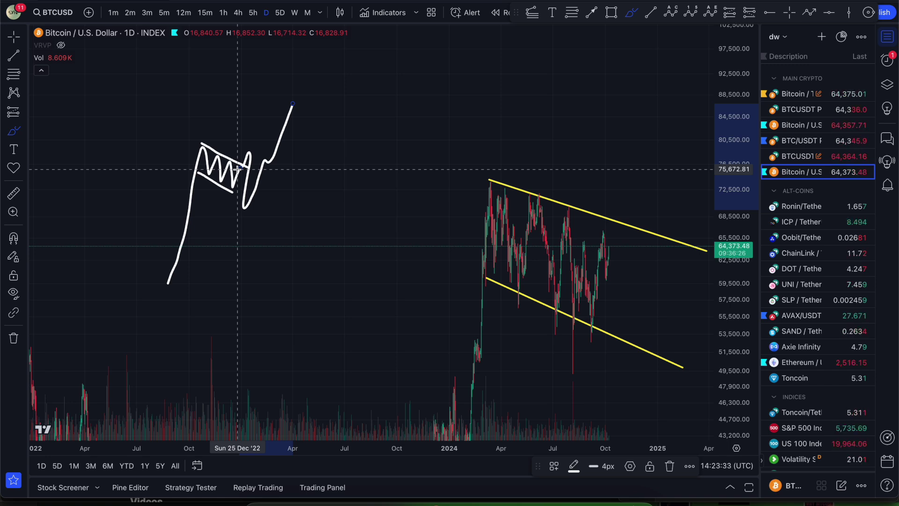
# Undo all brush strokes of the bull flag sketch and leave the Brush tool
pyautogui.press('super+z')
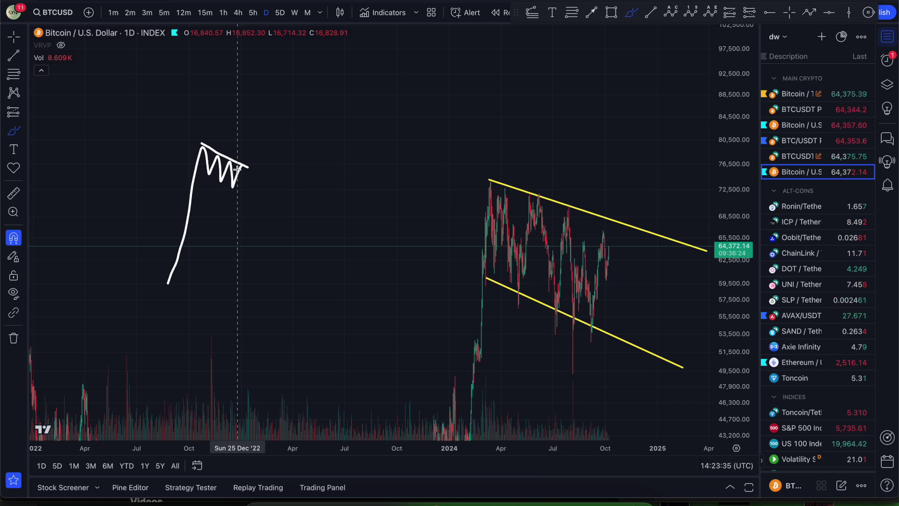
pyautogui.press('super+z')
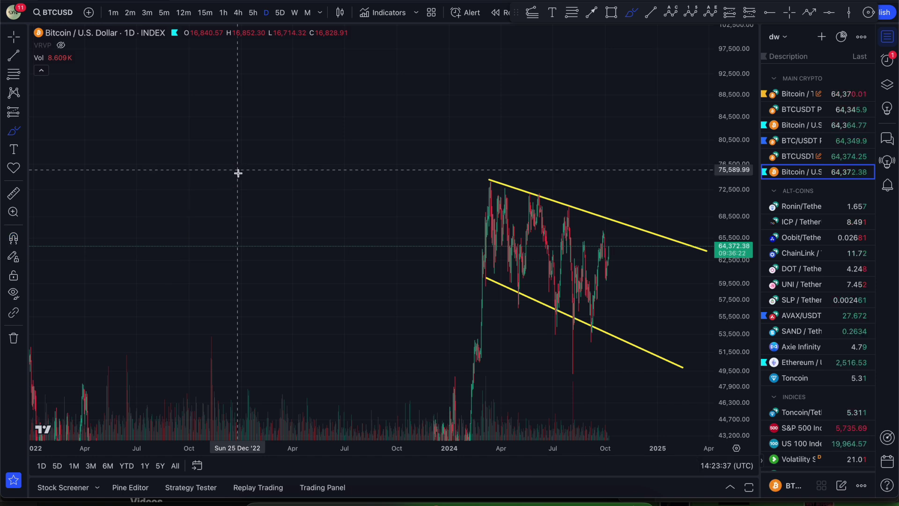
pyautogui.press('Escape')
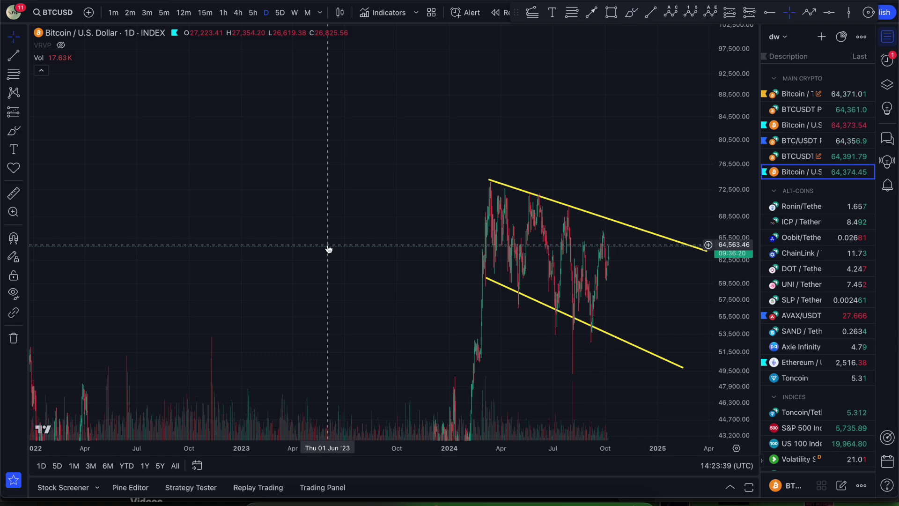
# Examine Bitcoin's price history through 2023 and the run-up into the 2024 descending channel
pyautogui.moveTo(325, 282); pyautogui.dragTo(442, 149)
pyautogui.scroll(8, 408, 190)
pyautogui.moveTo(158, 203); pyautogui.dragTo(454, 219)
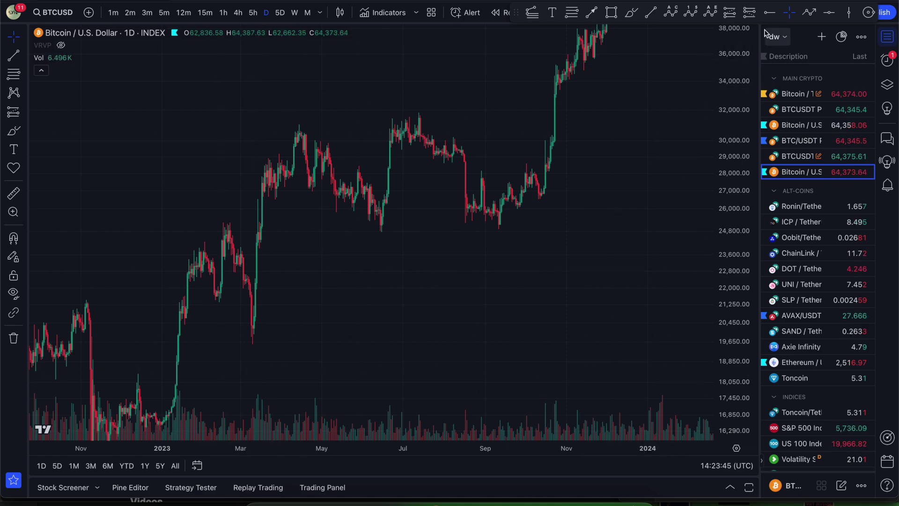
pyautogui.scroll(-1, 590, 147)
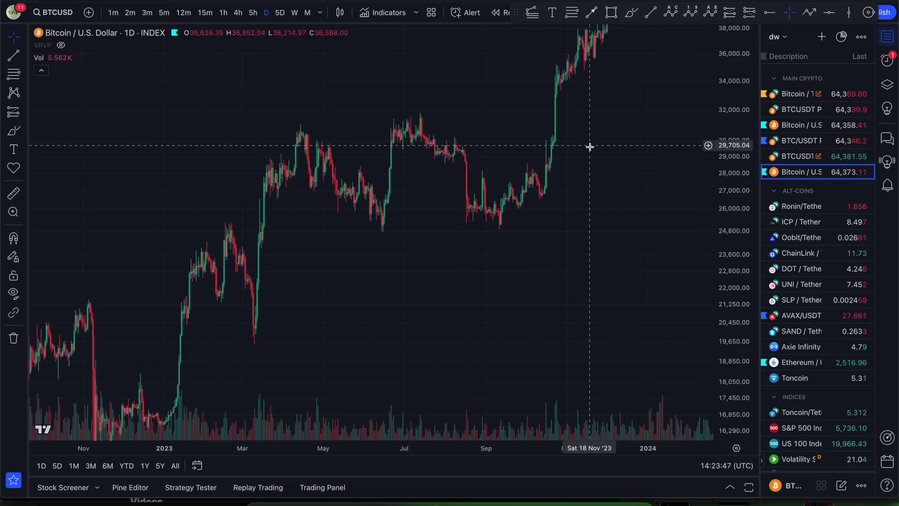
pyautogui.scroll(-5, 589, 146)
pyautogui.moveTo(637, 122); pyautogui.dragTo(442, 270)
pyautogui.moveTo(562, 178); pyautogui.dragTo(440, 317)
pyautogui.moveTo(735, 136); pyautogui.dragTo(685, 243)
pyautogui.scroll(-4, 503, 296)
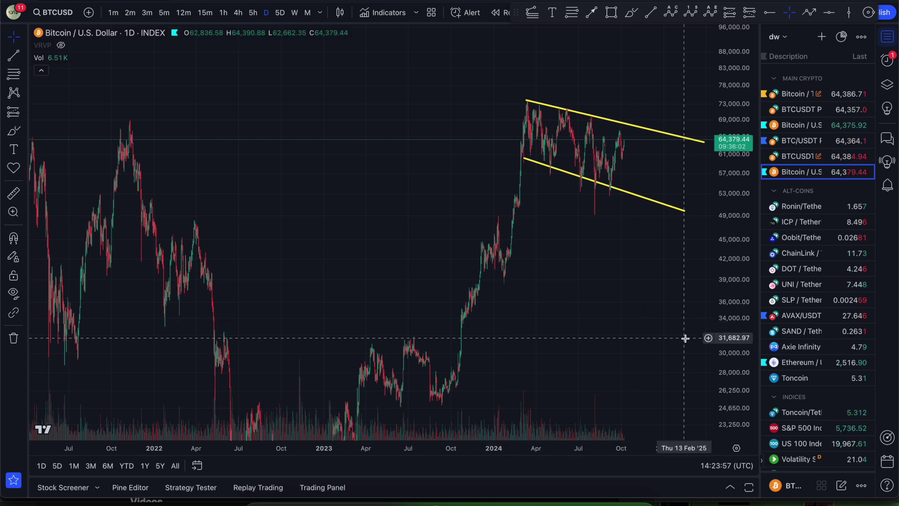
pyautogui.moveTo(732, 358); pyautogui.dragTo(732, 300)
pyautogui.rightClick(622, 317)
pyautogui.click(407, 305)
pyautogui.moveTo(408, 302); pyautogui.dragTo(426, 221)
pyautogui.scroll(5, 444, 177)
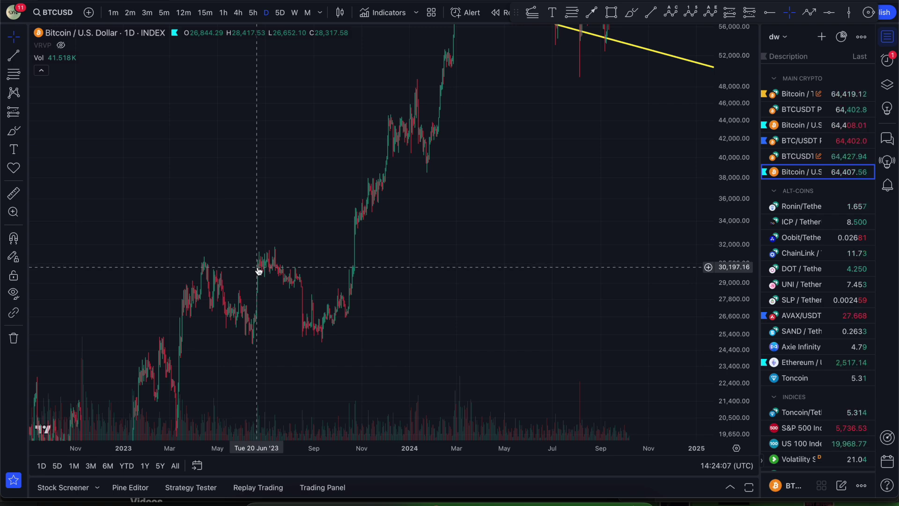
pyautogui.moveTo(569, 74); pyautogui.dragTo(456, 378)
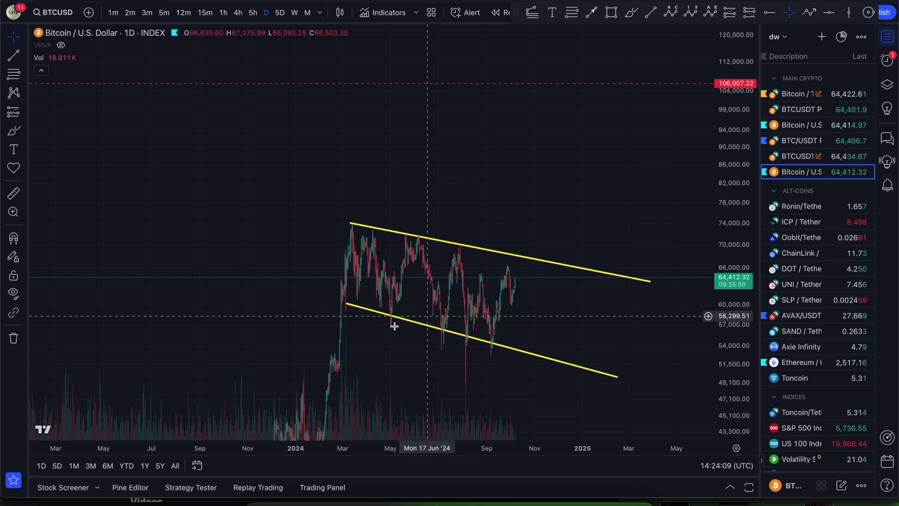
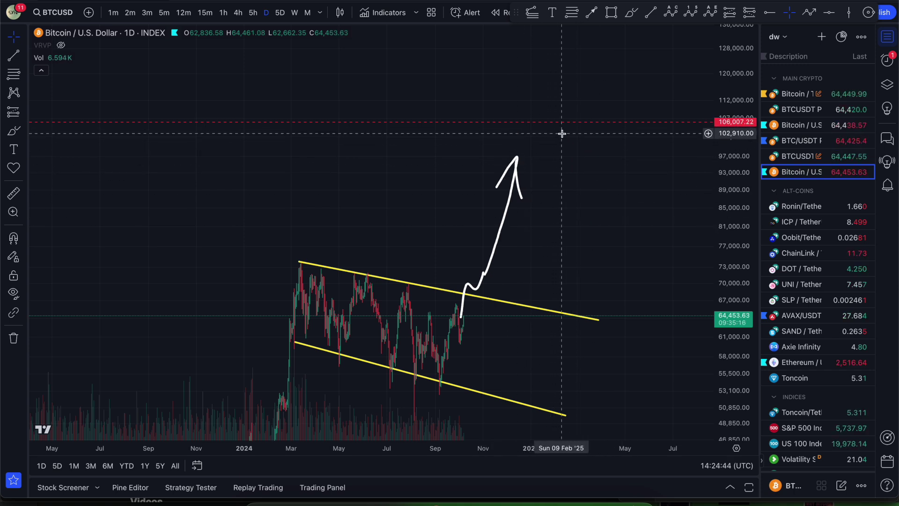
# Undo the brush strokes that form the large upward arrow above the channel
pyautogui.moveTo(310, 220); pyautogui.dragTo(332, 86)
pyautogui.press('super+z')
pyautogui.press('super+z')
pyautogui.press('super+z')
# Brush two alternative breakout paths from the current price over the channel's upper line, to about 79,000 and 87,000, undoing each one
pyautogui.rightClick(500, 106)
pyautogui.moveTo(500, 109); pyautogui.dragTo(505, 254)
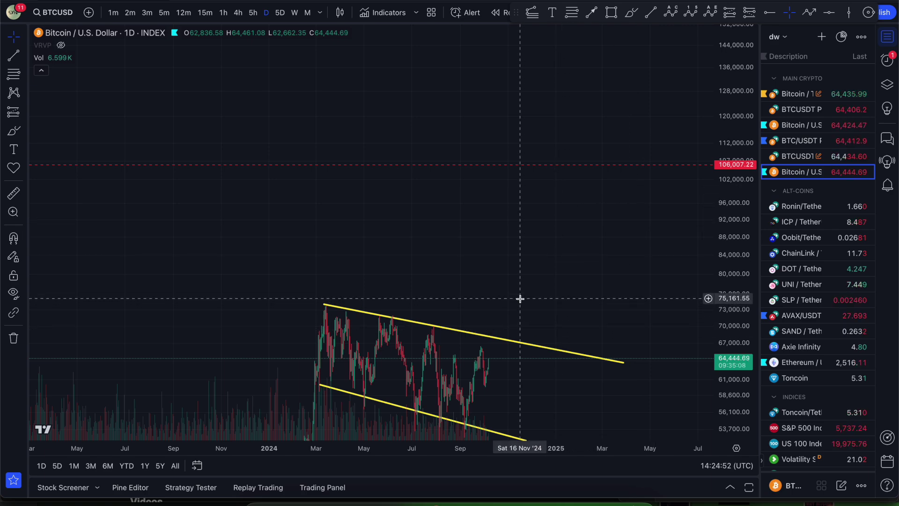
pyautogui.moveTo(576, 290); pyautogui.dragTo(554, 202)
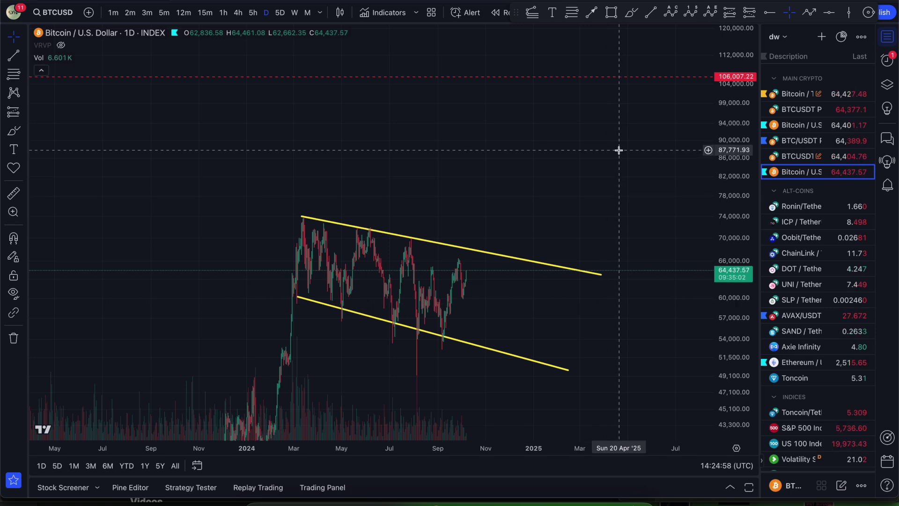
pyautogui.click(631, 14)
pyautogui.moveTo(467, 273); pyautogui.dragTo(487, 246)
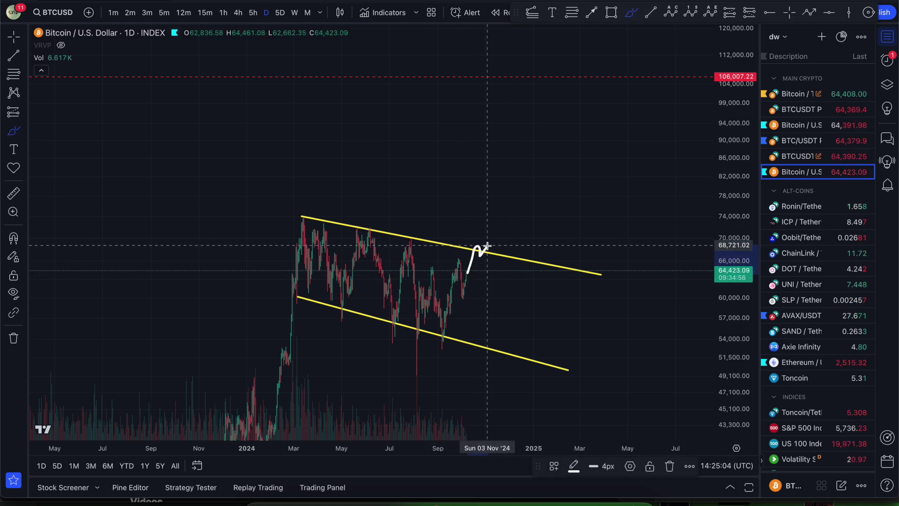
pyautogui.moveTo(488, 244); pyautogui.dragTo(515, 188)
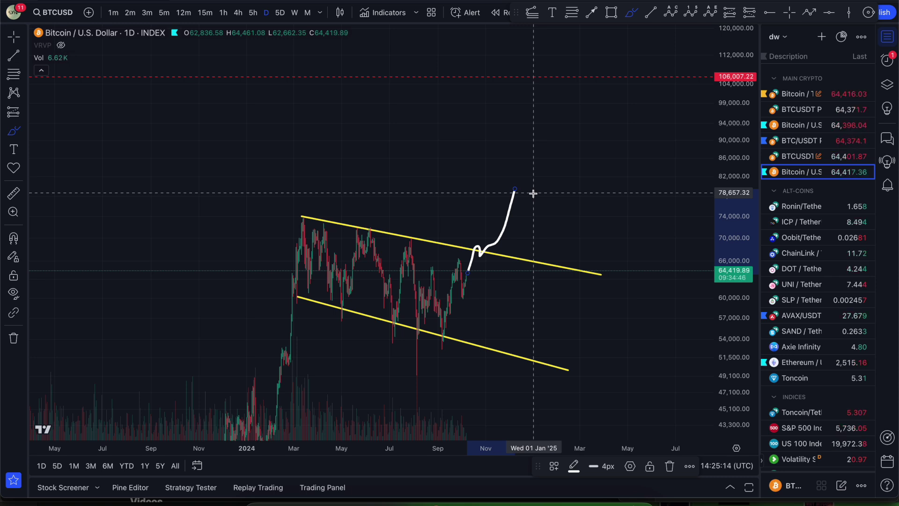
pyautogui.hotkey('ctrl', 'z')
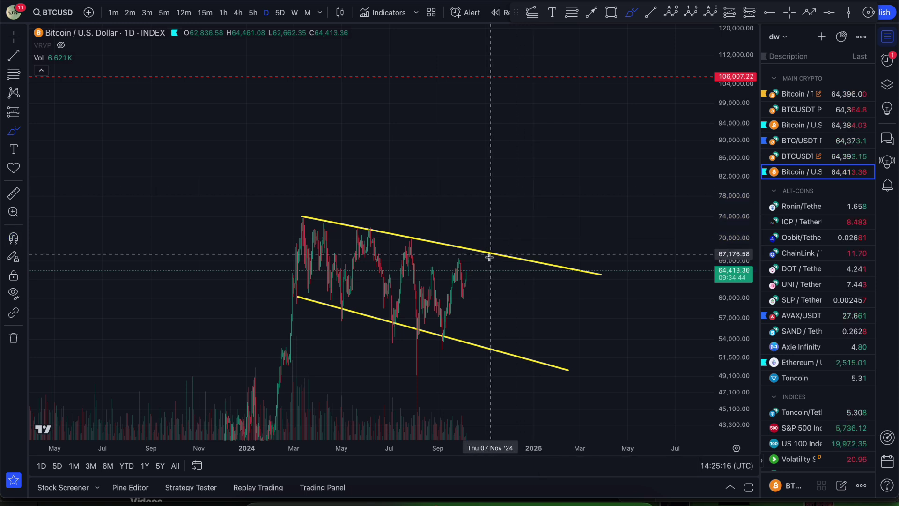
pyautogui.moveTo(469, 281)
pyautogui.mouseDown()
pyautogui.moveTo(504, 152)
pyautogui.moveTo(492, 165)
pyautogui.moveTo(509, 165)
pyautogui.mouseUp()
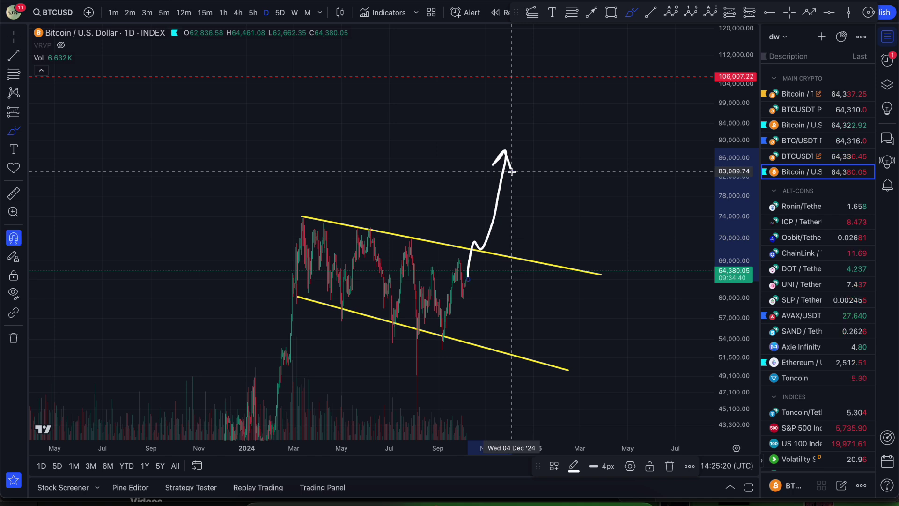
pyautogui.hotkey('ctrl', 'z')
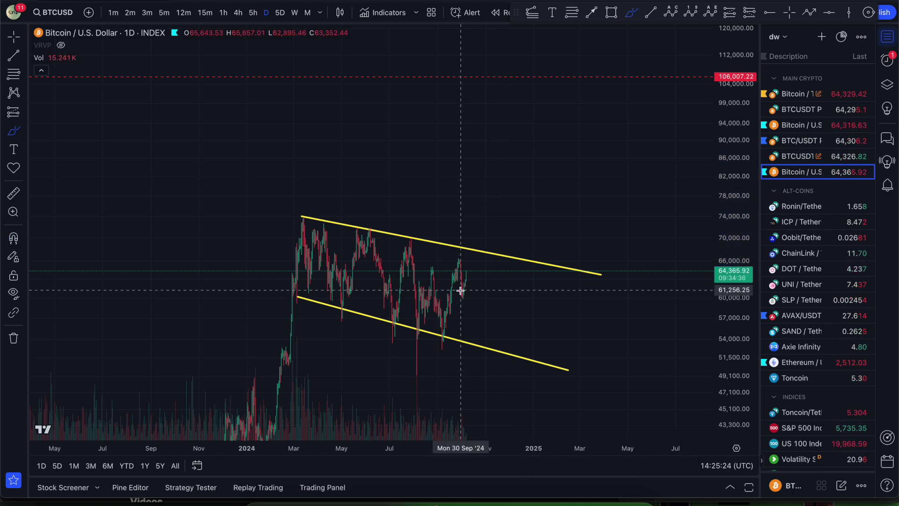
# Brush a false-breakout path with a circled peak near 74,000, a drop below the channel to about 45,000 and a rise to about 112,000
pyautogui.moveTo(461, 291); pyautogui.dragTo(481, 224)
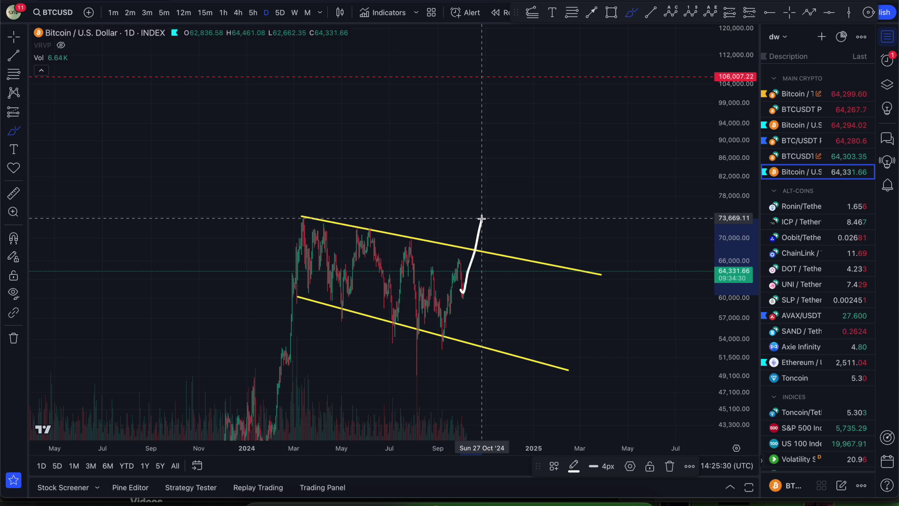
pyautogui.moveTo(490, 198)
pyautogui.mouseDown()
pyautogui.moveTo(473, 203)
pyautogui.moveTo(488, 226)
pyautogui.moveTo(483, 197)
pyautogui.moveTo(491, 210)
pyautogui.moveTo(486, 403)
pyautogui.moveTo(516, 351)
pyautogui.moveTo(580, 170)
pyautogui.moveTo(604, 55)
pyautogui.mouseUp()
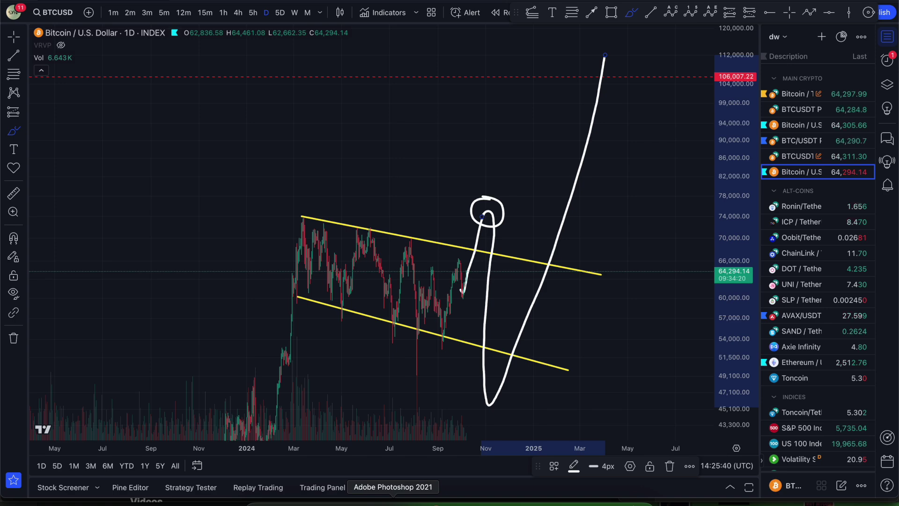
pyautogui.press('Escape')
# Draw a descending channel over the April–July 2023 pullback with two trend lines, the upper from about 31,265 to 26,631, the lower from about 27,389
pyautogui.moveTo(200, 324)
pyautogui.mouseDown()
pyautogui.moveTo(289, 243)
pyautogui.moveTo(336, 177)
pyautogui.mouseUp()
pyautogui.moveTo(289, 216); pyautogui.dragTo(516, 205)
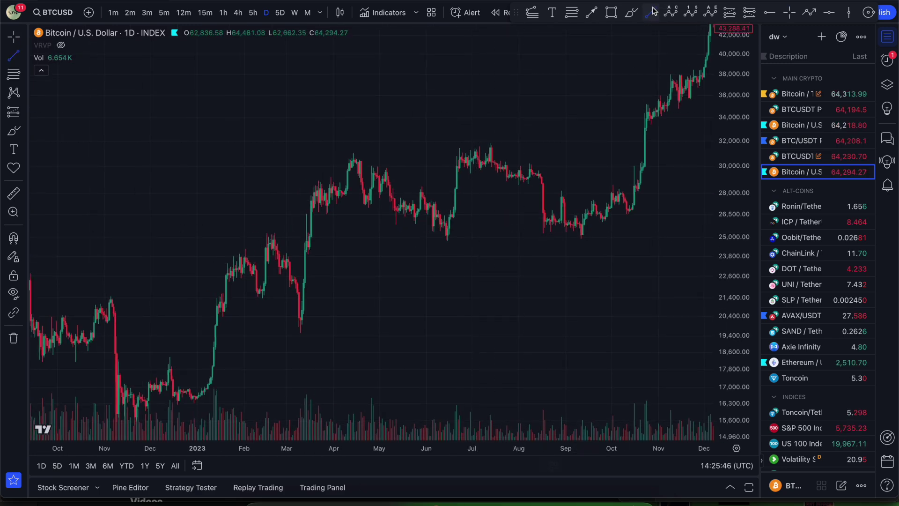
pyautogui.click(349, 150)
pyautogui.click(478, 212)
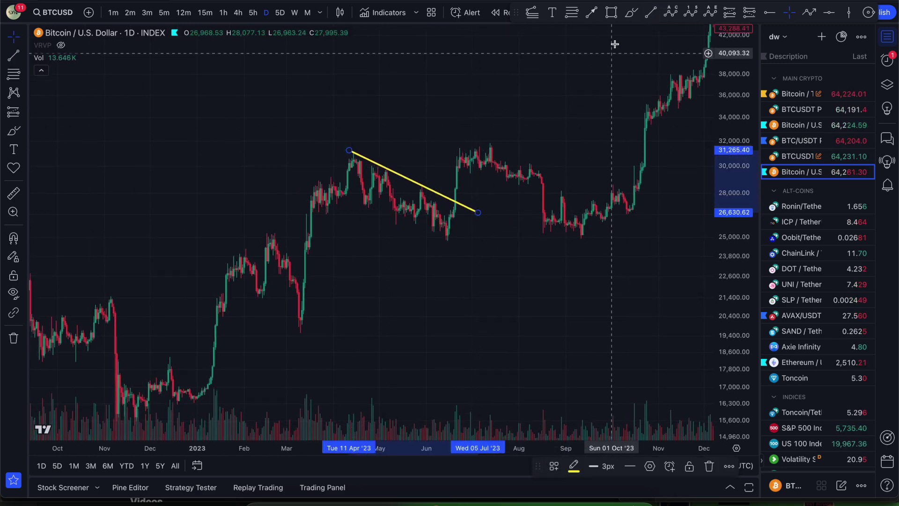
pyautogui.click(651, 12)
pyautogui.click(347, 202)
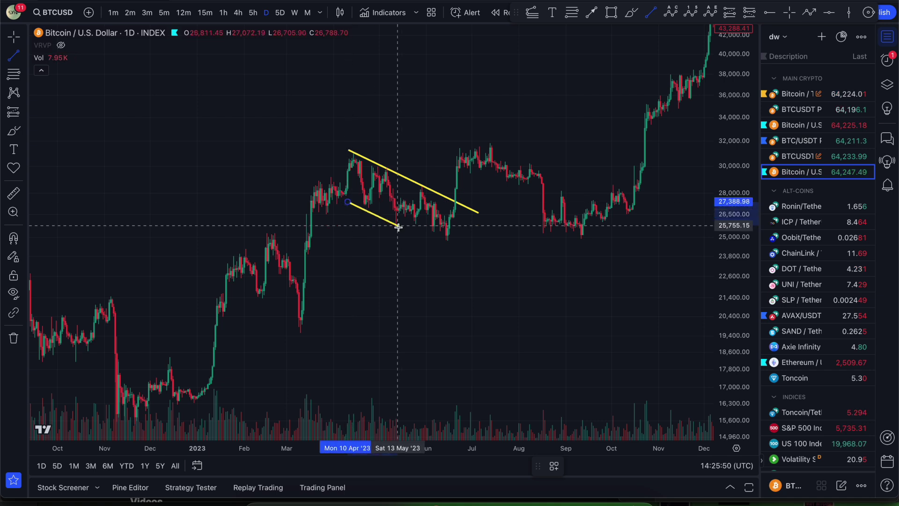
pyautogui.click(466, 250)
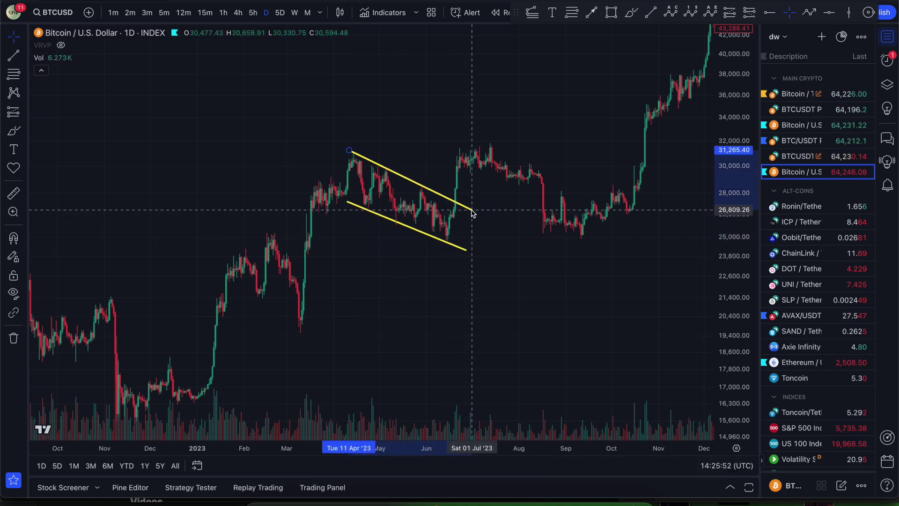
# Finish the 2023 channel's upper trend line at about 26,773 in early July 2023
pyautogui.click(476, 213)
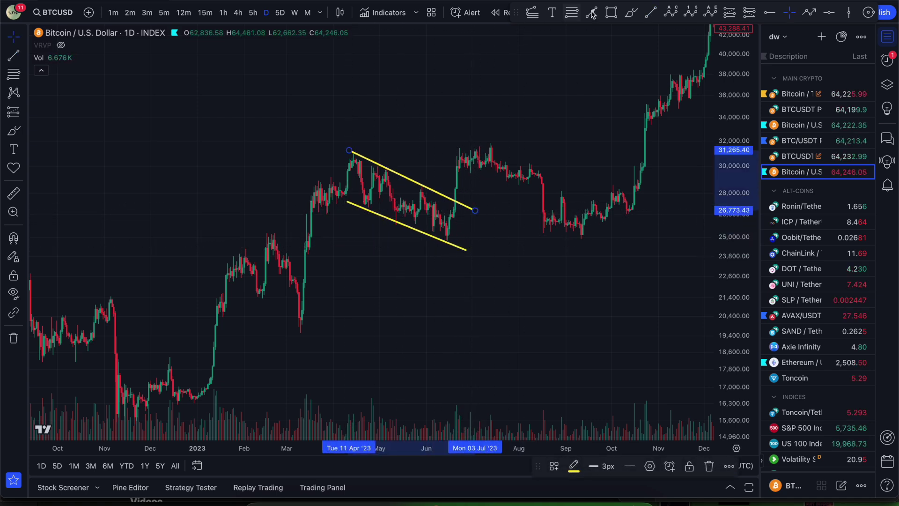
# Brush a stroke across the 2023 channel and a breakout path from its upper line to about 40,000, undoing each one
pyautogui.click(630, 13)
pyautogui.moveTo(339, 155); pyautogui.dragTo(513, 159)
pyautogui.hotkey('ctrl', 'z')
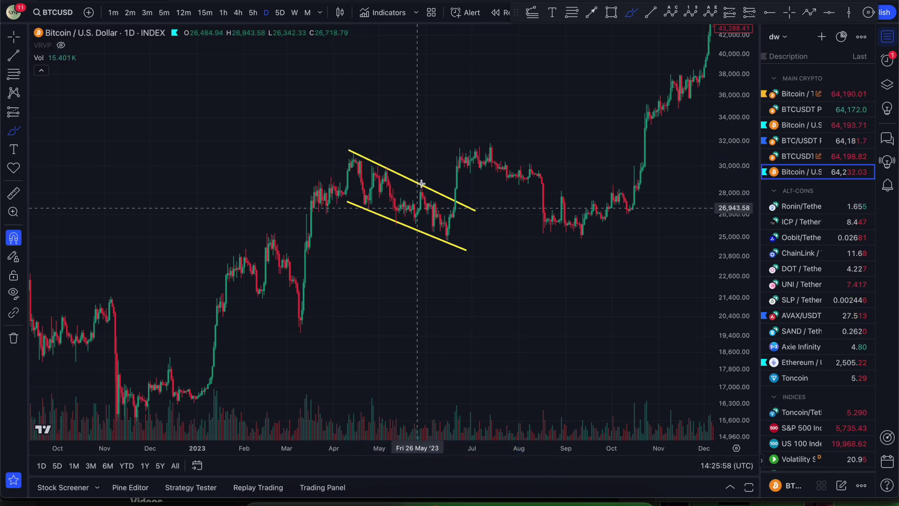
pyautogui.moveTo(452, 215)
pyautogui.mouseDown()
pyautogui.moveTo(468, 150)
pyautogui.moveTo(507, 128)
pyautogui.moveTo(534, 48)
pyautogui.mouseUp()
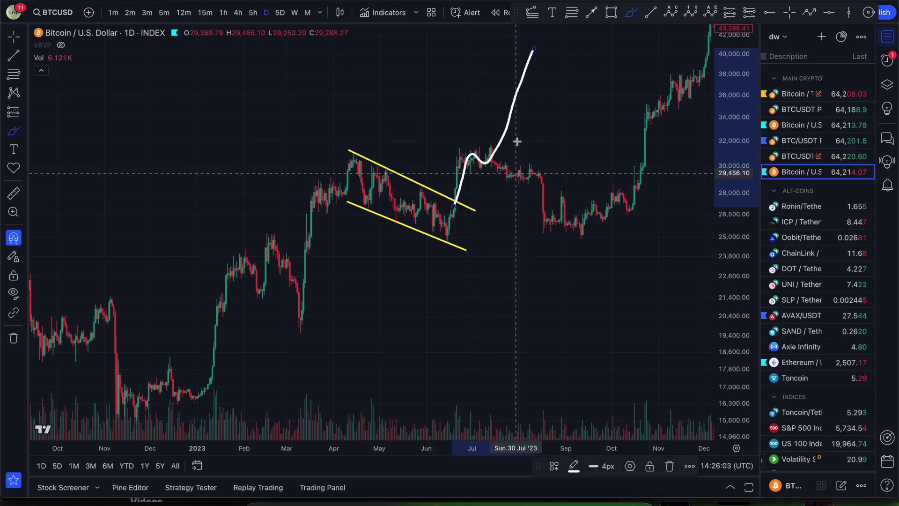
pyautogui.hotkey('ctrl', 'z')
# Brush the June–July 2023 rise from about 25,000 to 31,770 and a further upward path, and undo both strokes
pyautogui.scroll(-5, 517, 141)
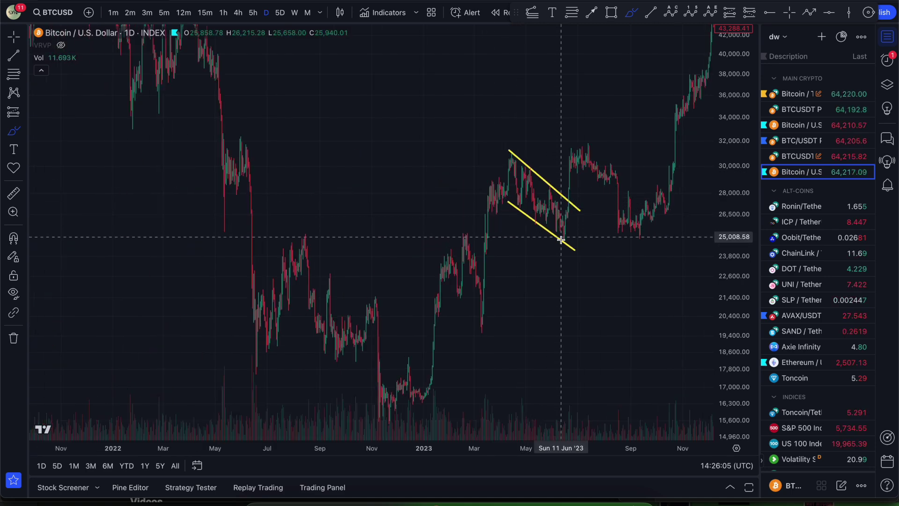
pyautogui.moveTo(561, 240); pyautogui.dragTo(585, 146)
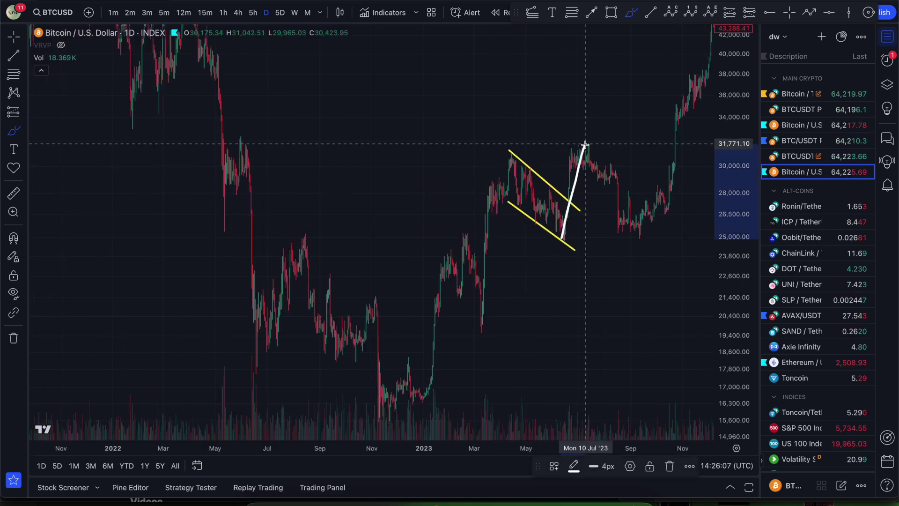
pyautogui.moveTo(491, 154)
pyautogui.mouseDown()
pyautogui.moveTo(614, 153)
pyautogui.moveTo(604, 146)
pyautogui.moveTo(564, 145)
pyautogui.moveTo(590, 156)
pyautogui.moveTo(603, 146)
pyautogui.moveTo(588, 154)
pyautogui.moveTo(601, 180)
pyautogui.moveTo(617, 164)
pyautogui.moveTo(638, 253)
pyautogui.moveTo(649, 190)
pyautogui.moveTo(682, 136)
pyautogui.moveTo(697, 66)
pyautogui.mouseUp()
pyautogui.hotkey('ctrl', 'z')
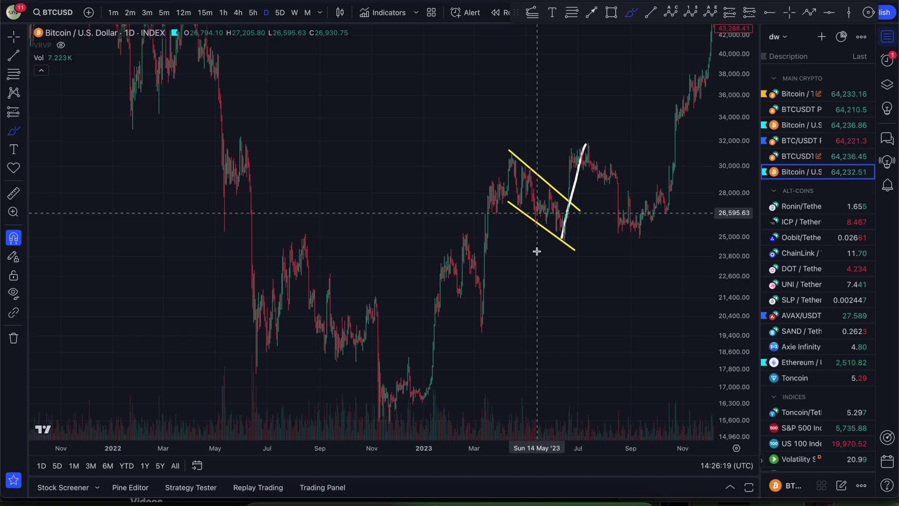
pyautogui.hscroll(5, 592, 296)
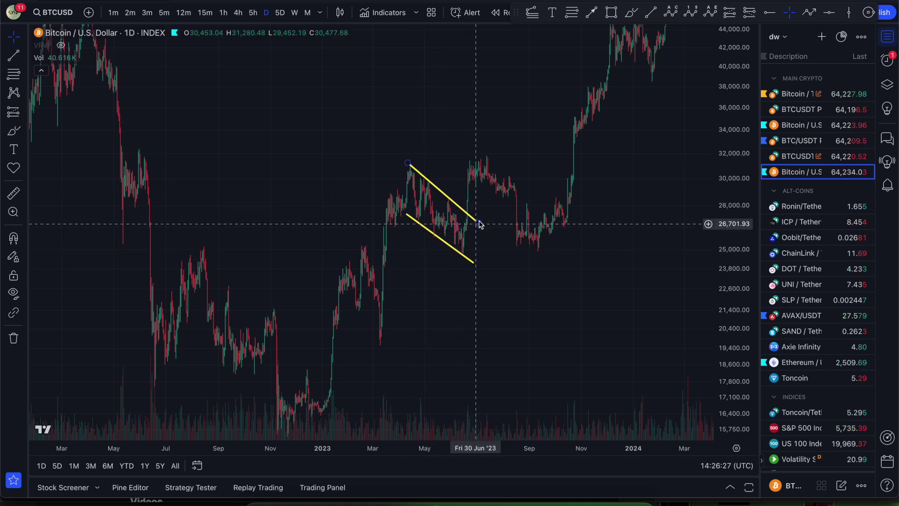
pyautogui.click(631, 13)
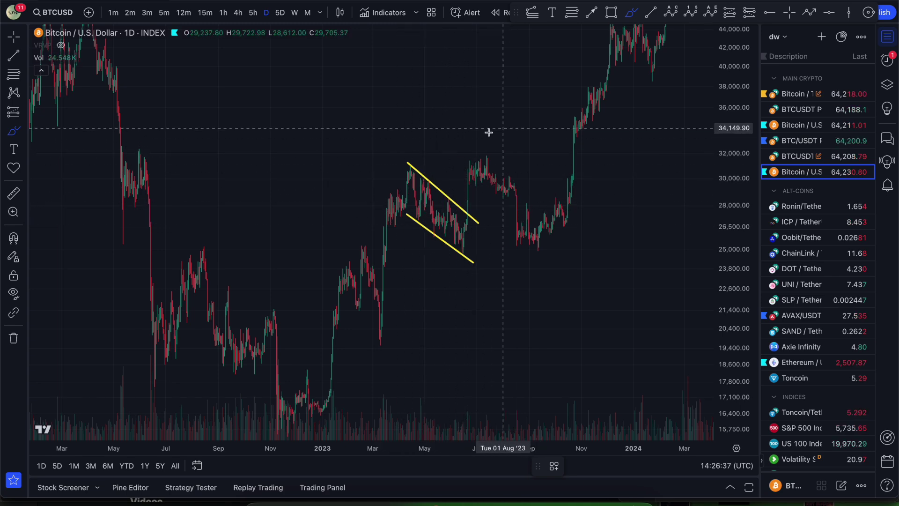
pyautogui.press('Escape')
# Delete the red vertical line in May 2020
pyautogui.scroll(-5, 283, 157)
pyautogui.moveTo(384, 256); pyautogui.dragTo(701, 117)
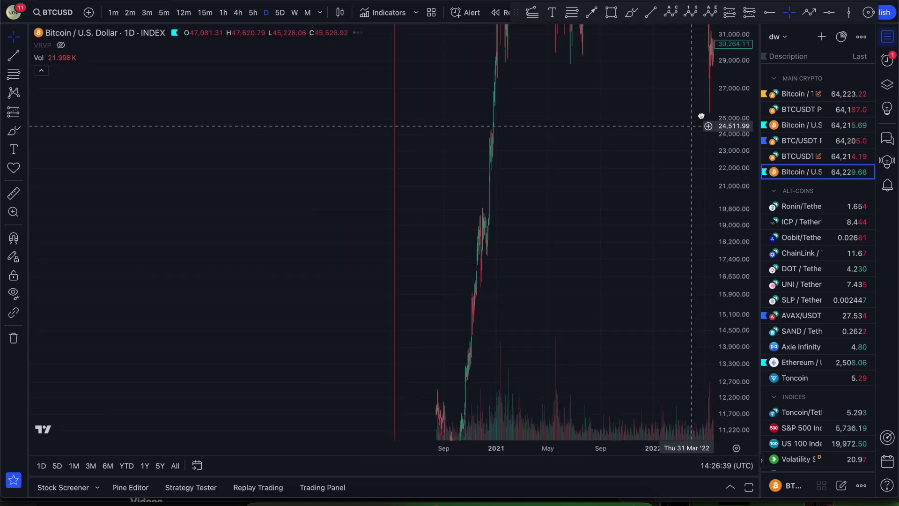
pyautogui.moveTo(555, 175); pyautogui.dragTo(542, 213)
pyautogui.moveTo(732, 96); pyautogui.dragTo(698, 356)
pyautogui.moveTo(480, 330); pyautogui.dragTo(537, 190)
pyautogui.scroll(5, 317, 211)
pyautogui.moveTo(295, 235); pyautogui.dragTo(336, 221)
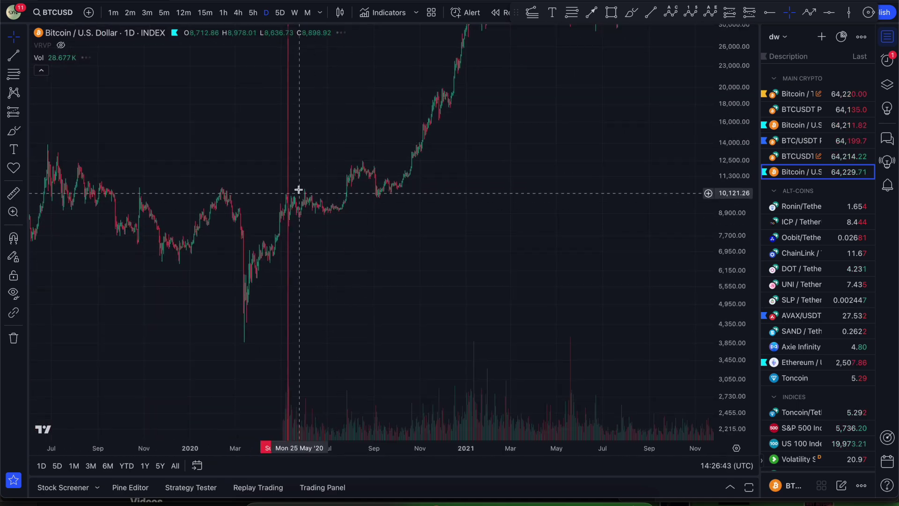
pyautogui.press('Delete')
# Draw a descending channel over the 2019–2020 pullback, upper line about 13,826 to 7,950, lower line about 9,245 to 5,918
pyautogui.scroll(-9, 451, 279)
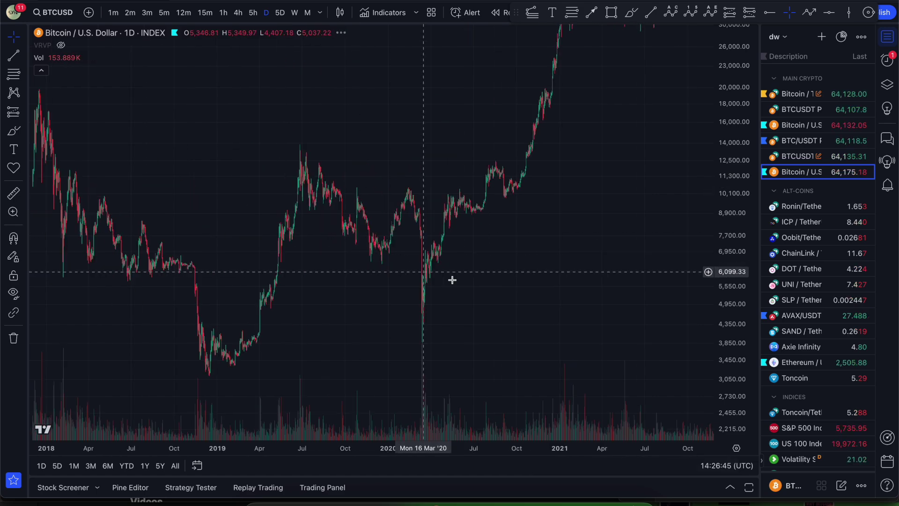
pyautogui.scroll(2, 452, 242)
pyautogui.click(652, 13)
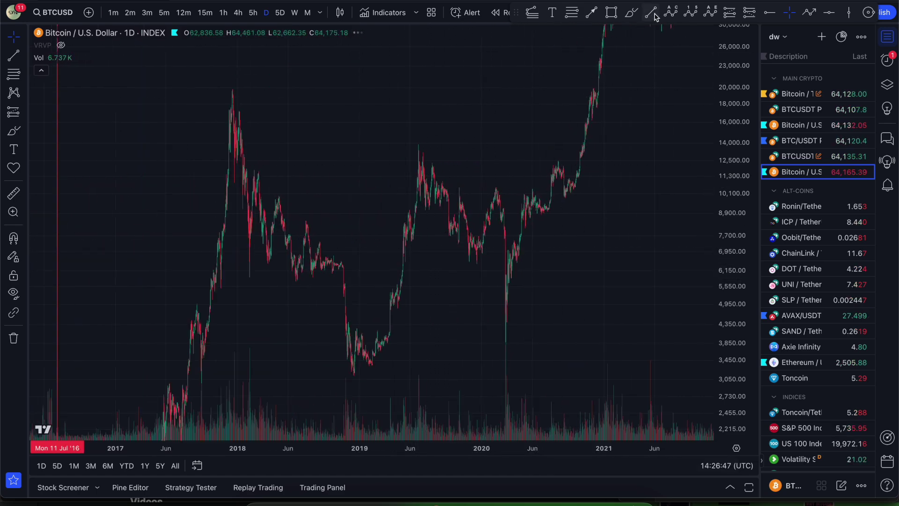
pyautogui.click(416, 145)
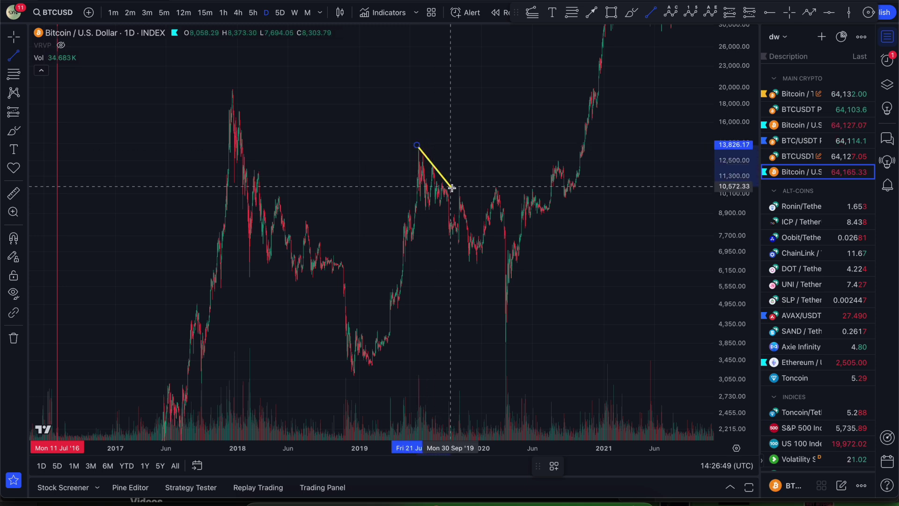
pyautogui.click(502, 231)
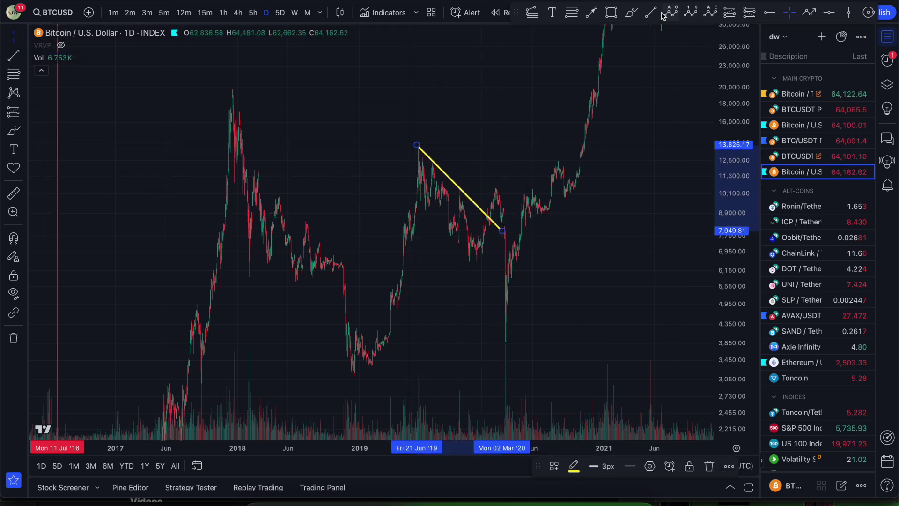
pyautogui.click(474, 160)
pyautogui.click(420, 206)
pyautogui.click(488, 277)
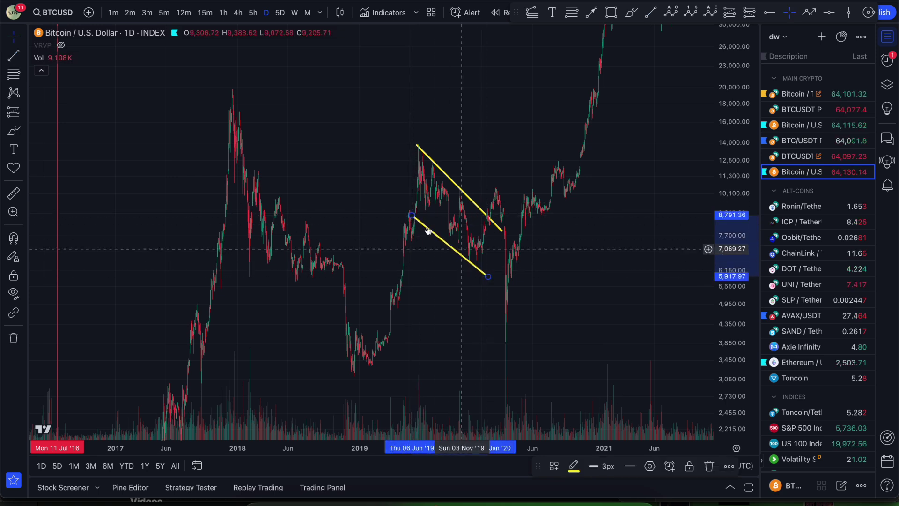
pyautogui.moveTo(421, 209); pyautogui.dragTo(419, 207)
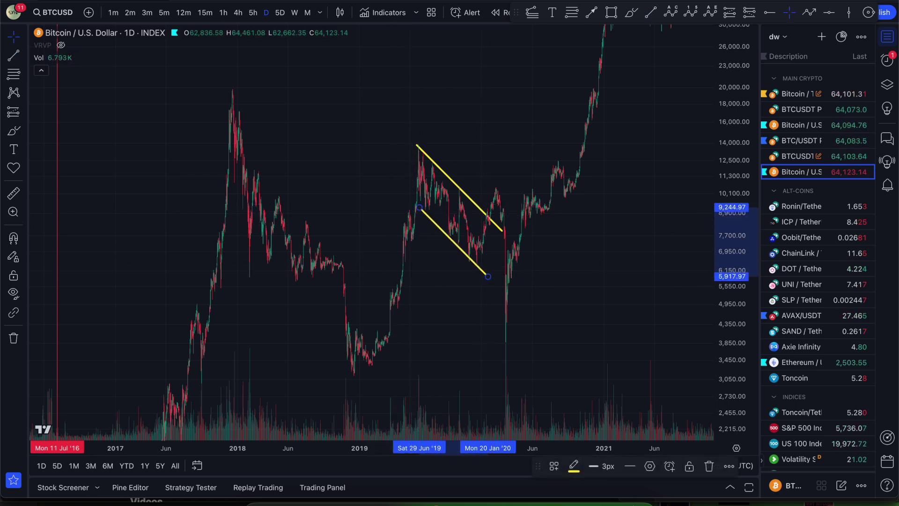
# Brush the price path from the early-2019 low near 3,450 to about 28,000, and undo it together with the 2019–2020 channel lines
pyautogui.click(631, 13)
pyautogui.moveTo(347, 360)
pyautogui.mouseDown()
pyautogui.moveTo(387, 281)
pyautogui.moveTo(423, 150)
pyautogui.moveTo(428, 201)
pyautogui.moveTo(464, 248)
pyautogui.moveTo(487, 243)
pyautogui.moveTo(487, 179)
pyautogui.moveTo(504, 199)
pyautogui.moveTo(505, 349)
pyautogui.moveTo(538, 209)
pyautogui.moveTo(581, 138)
pyautogui.moveTo(607, 37)
pyautogui.mouseUp()
pyautogui.press('super+z')
pyautogui.hotkey('ctrl', 'z')
pyautogui.hotkey('ctrl', 'z')
pyautogui.hotkey('ctrl', 'z')
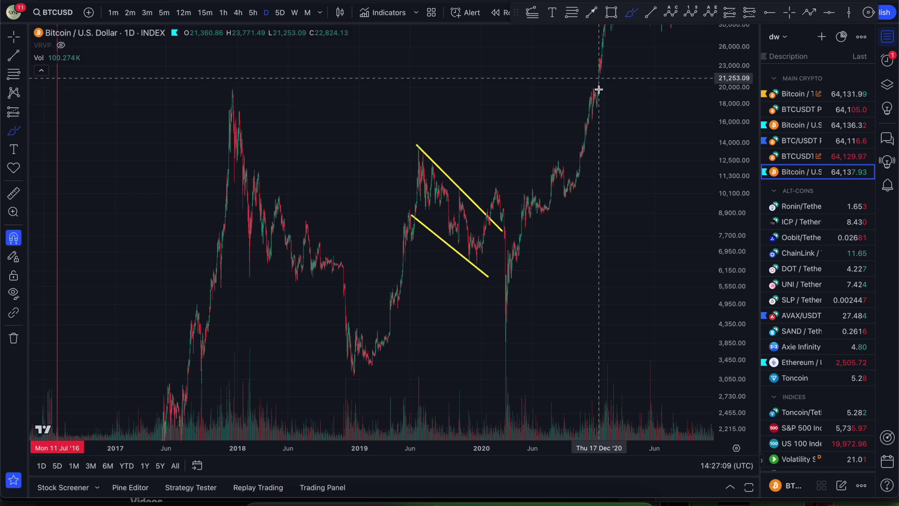
pyautogui.scroll(-3, 548, 317)
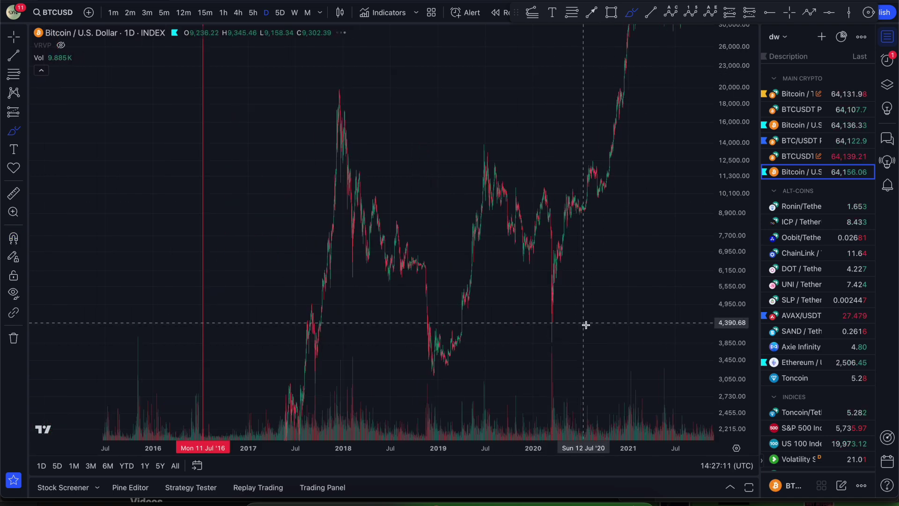
pyautogui.press('Escape')
# Delete the circle and the brushed false-breakout path from the current 2024 channel
pyautogui.moveTo(626, 145); pyautogui.dragTo(408, 323)
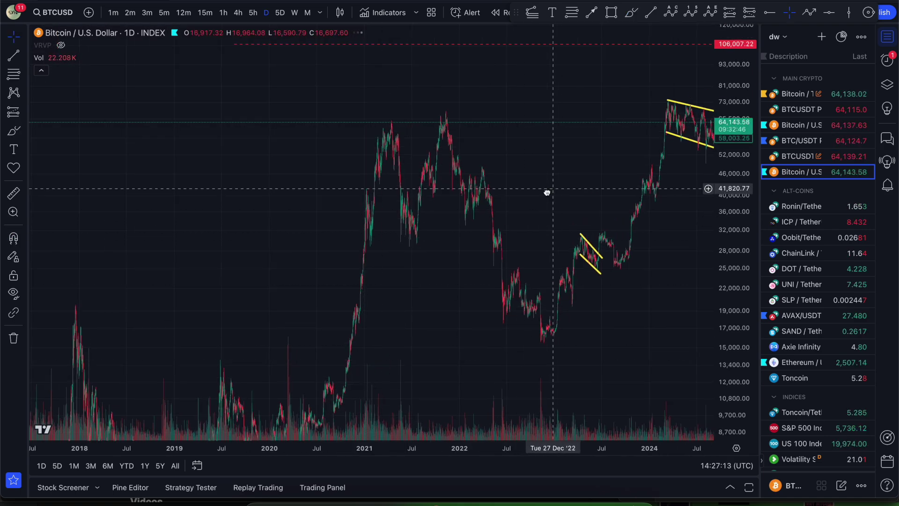
pyautogui.moveTo(547, 193); pyautogui.dragTo(386, 224)
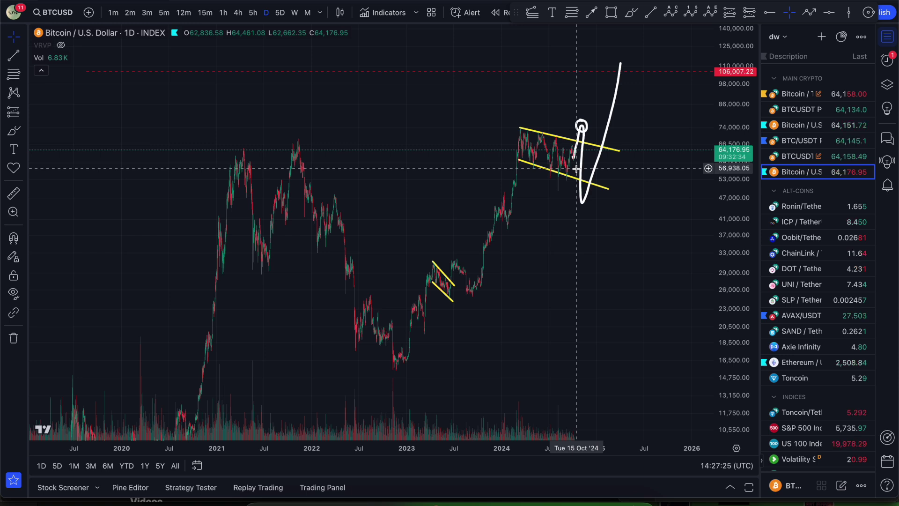
pyautogui.press('Delete')
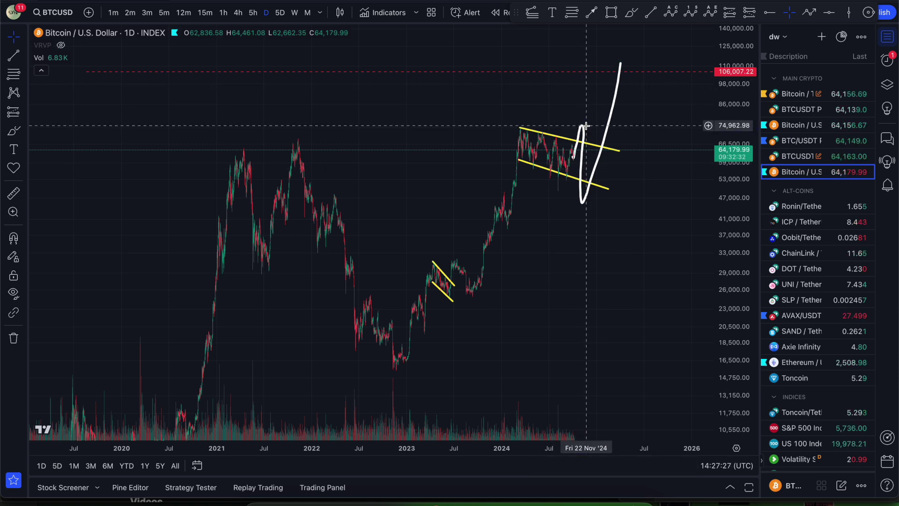
pyautogui.click(582, 129)
pyautogui.press('Delete')
pyautogui.click(579, 131)
pyautogui.press('Delete')
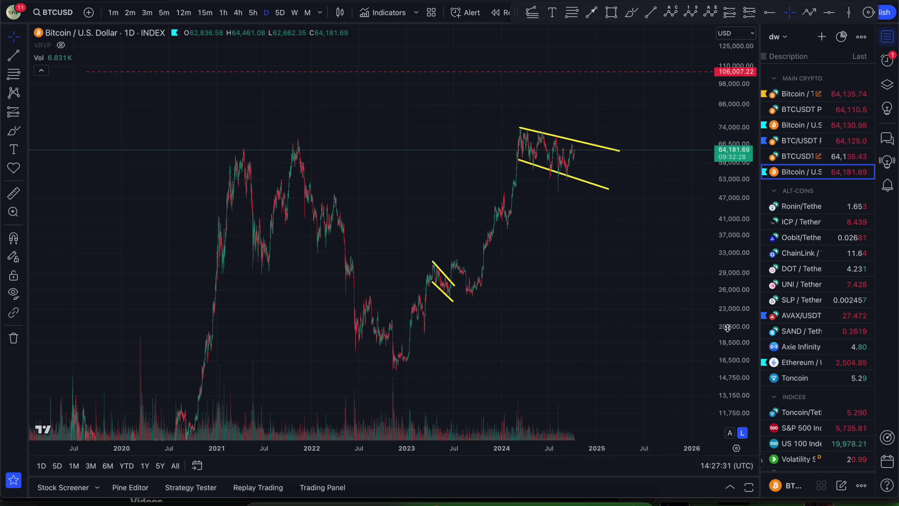
# Brush a zigzag along the swings inside the current channel, from about 74,000 to 56,000, and delete it
pyautogui.moveTo(726, 327); pyautogui.dragTo(726, 200)
pyautogui.scroll(5, 524, 140)
pyautogui.moveTo(504, 184); pyautogui.dragTo(516, 256)
pyautogui.click(632, 13)
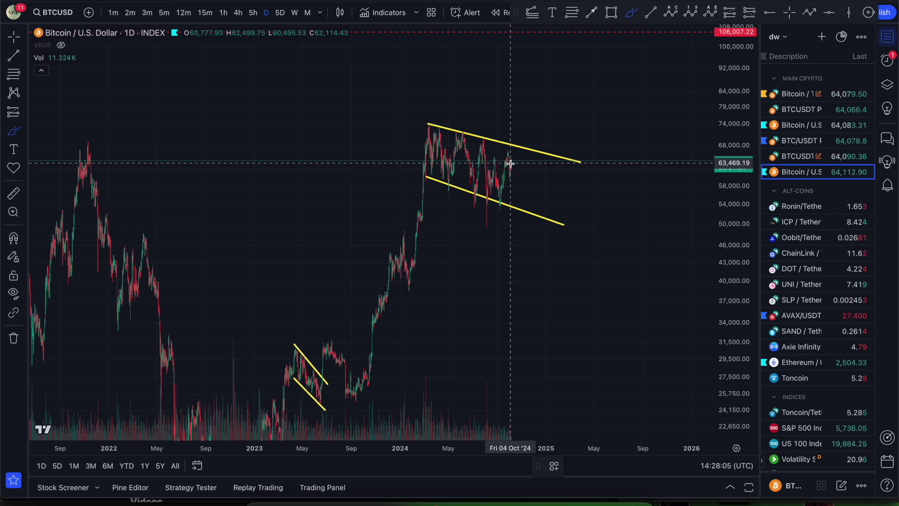
pyautogui.moveTo(423, 125)
pyautogui.mouseDown()
pyautogui.moveTo(434, 169)
pyautogui.moveTo(444, 128)
pyautogui.moveTo(492, 147)
pyautogui.moveTo(510, 193)
pyautogui.mouseUp()
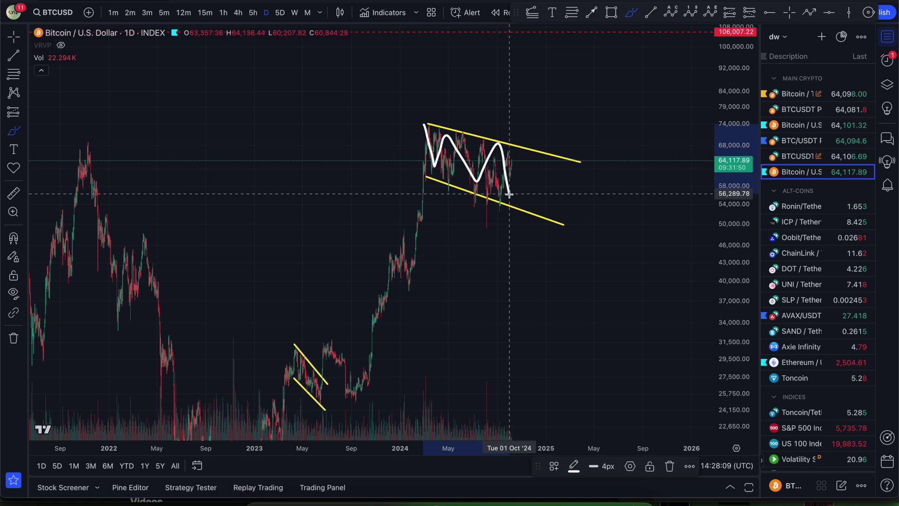
pyautogui.press('Delete')
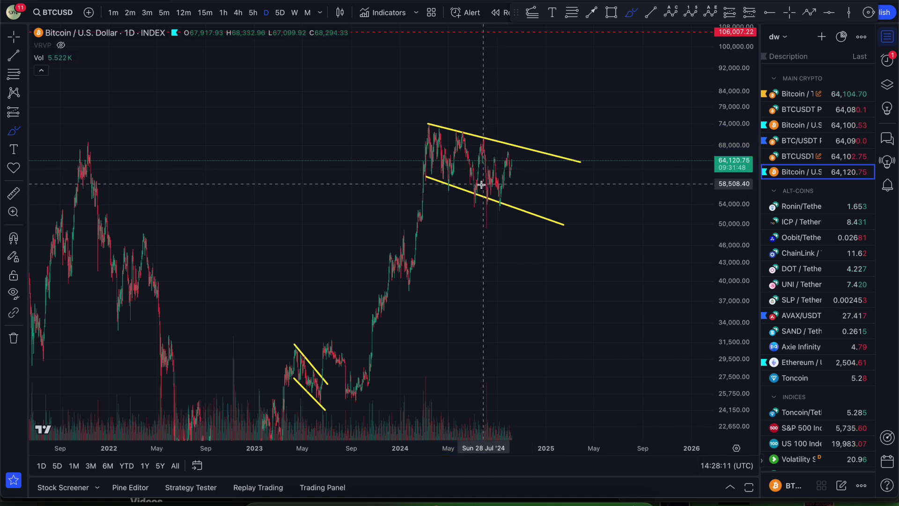
# Brush a breakout arrow from the channel's lower line near 54,000 through the upper line to about 96,000, and undo it
pyautogui.moveTo(502, 205)
pyautogui.mouseDown()
pyautogui.moveTo(555, 76)
pyautogui.moveTo(547, 61)
pyautogui.moveTo(564, 77)
pyautogui.mouseUp()
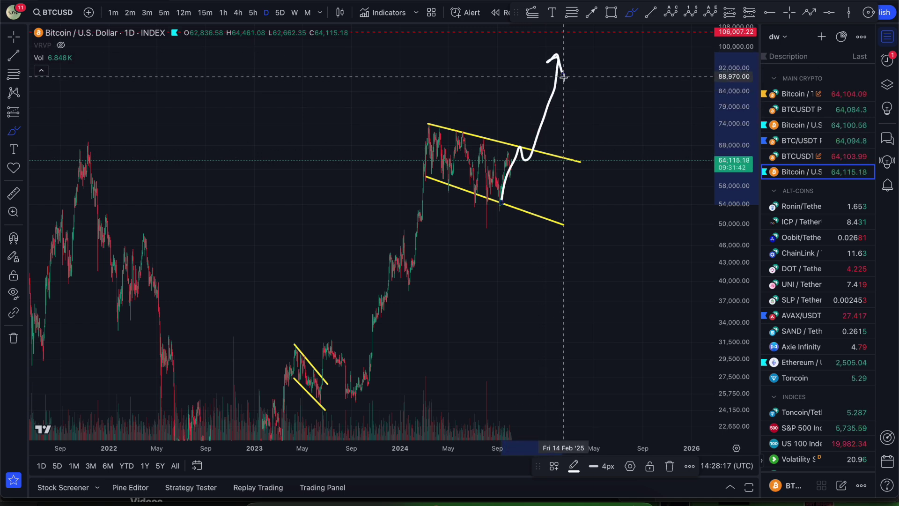
pyautogui.press('super+z')
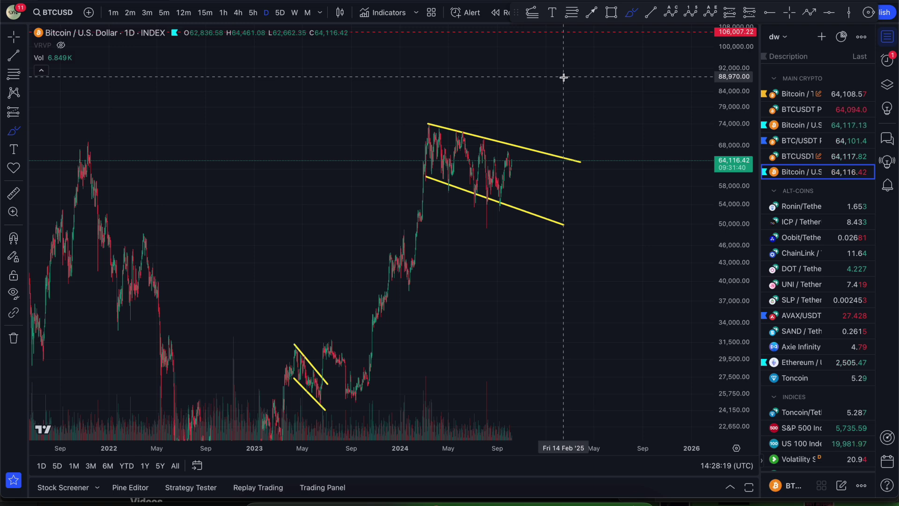
pyautogui.press('Escape')
# Draw an arrow beside the late-2021 decline, from about 65,170 down to about 34,000
pyautogui.hscroll(-5, 262, 243)
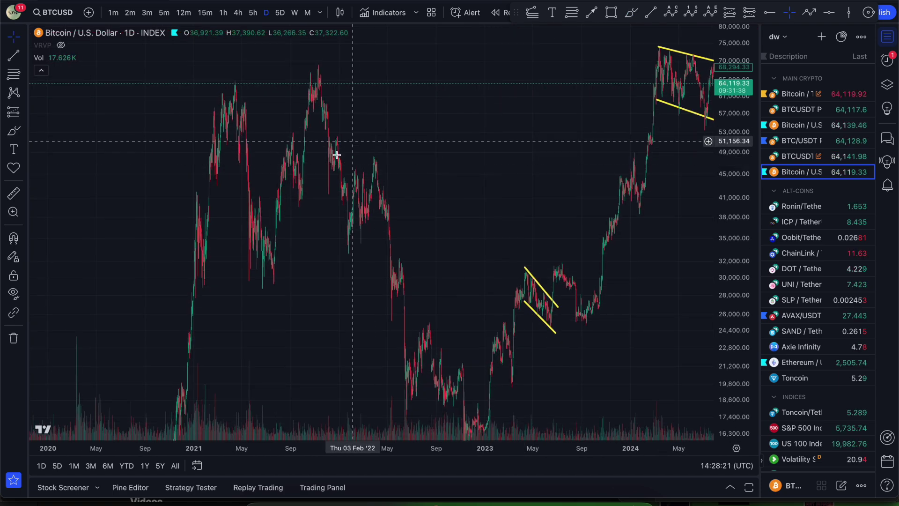
pyautogui.click(593, 13)
pyautogui.click(293, 80)
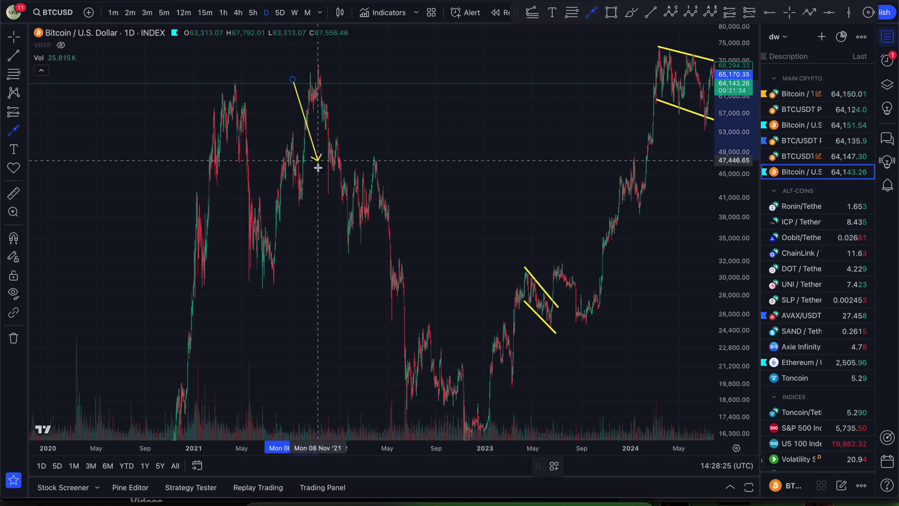
pyautogui.click(338, 245)
# Brush the early-2022 rebound to about 47,000 and the fall to about 20,600, undo both strokes and delete the decline arrow
pyautogui.moveTo(340, 248)
pyautogui.mouseDown()
pyautogui.moveTo(349, 188)
pyautogui.moveTo(360, 225)
pyautogui.moveTo(378, 161)
pyautogui.mouseUp()
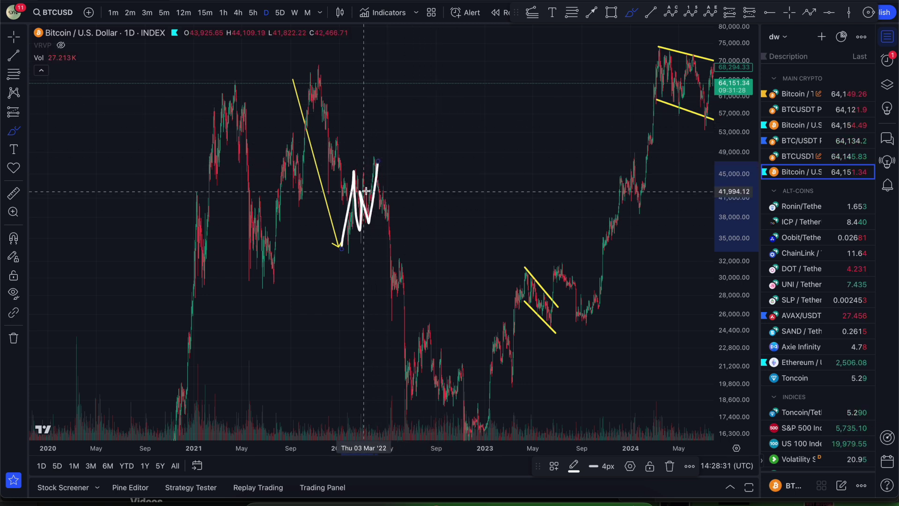
pyautogui.moveTo(372, 160); pyautogui.dragTo(415, 377)
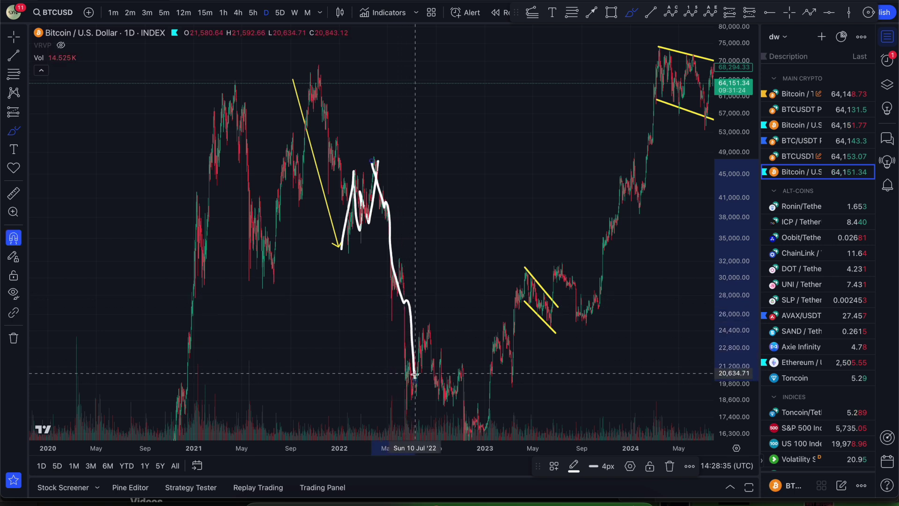
pyautogui.press('super+z')
pyautogui.press('super+z')
pyautogui.press('Escape')
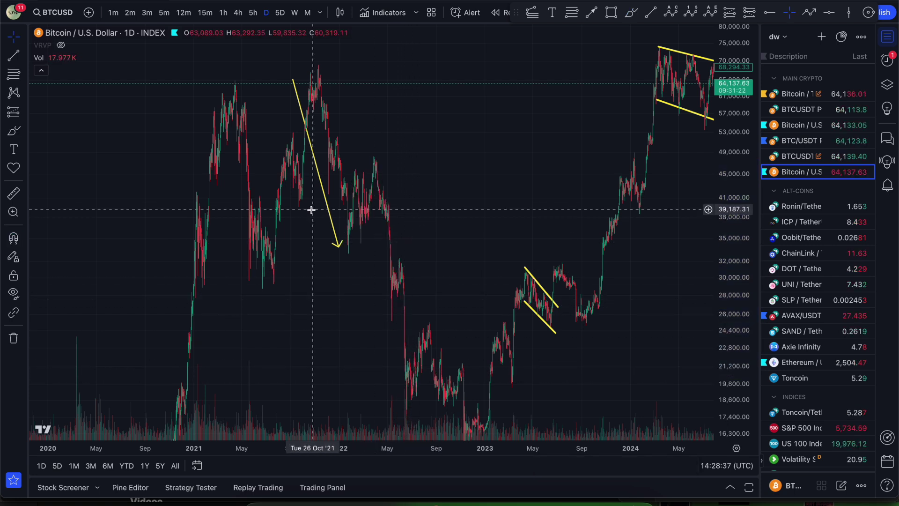
pyautogui.click(329, 214)
pyautogui.press('BackSpace')
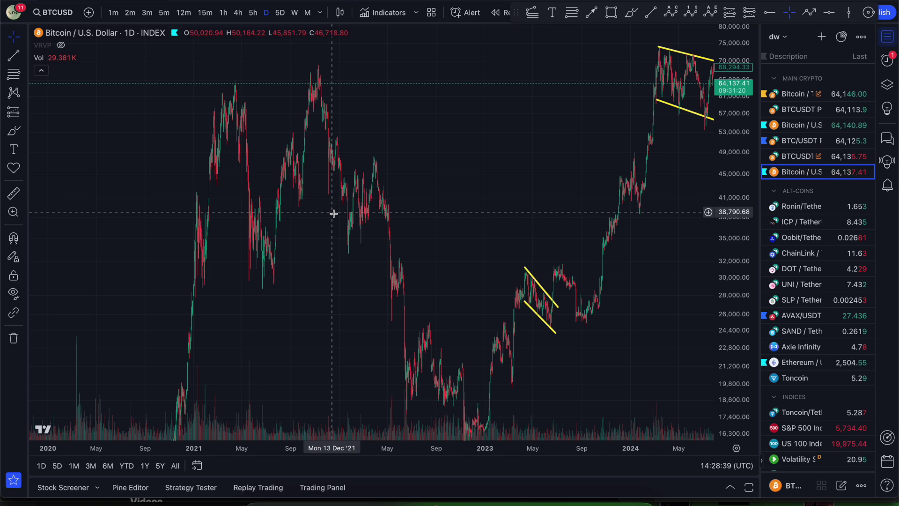
# Brush two short marks beneath the channel's August 2024 low, at about 51,000 and 48,500, and undo both
pyautogui.moveTo(592, 203); pyautogui.dragTo(443, 241)
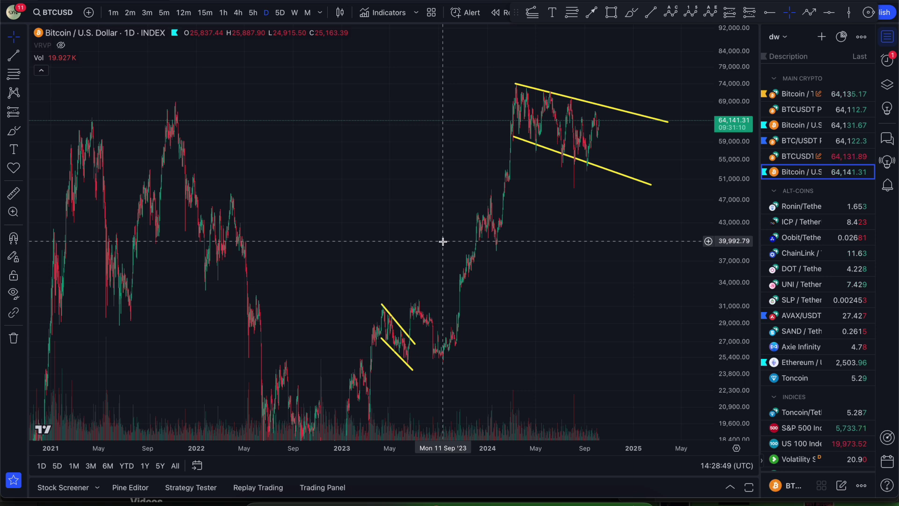
pyautogui.click(631, 13)
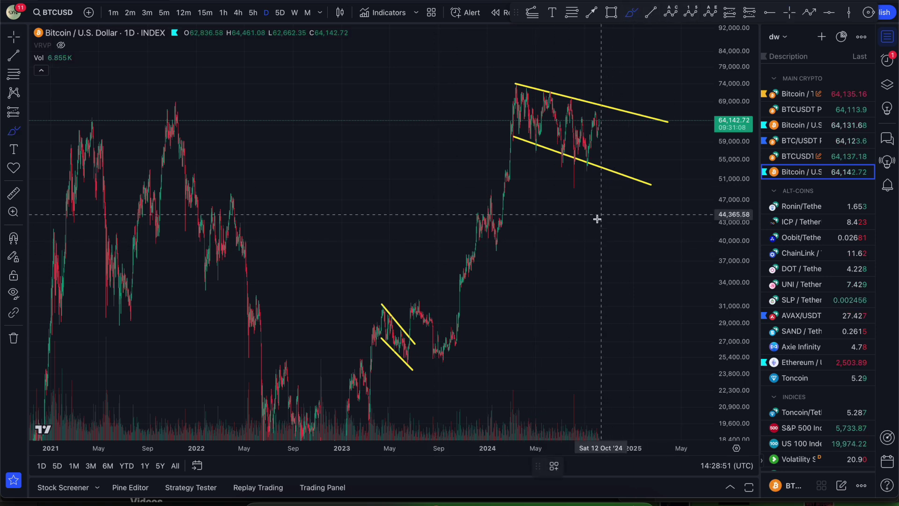
pyautogui.moveTo(576, 179)
pyautogui.mouseDown()
pyautogui.moveTo(598, 178)
pyautogui.moveTo(591, 193)
pyautogui.mouseUp()
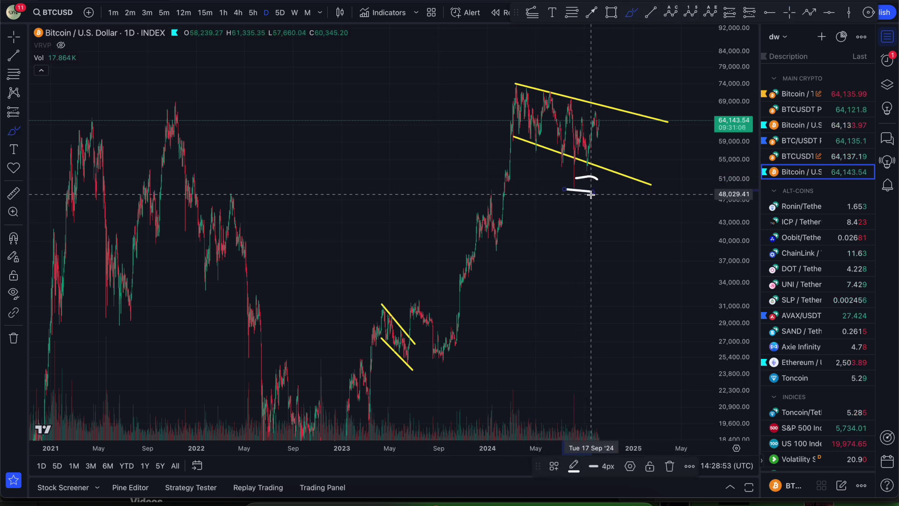
pyautogui.press('super+z')
pyautogui.press('super+z')
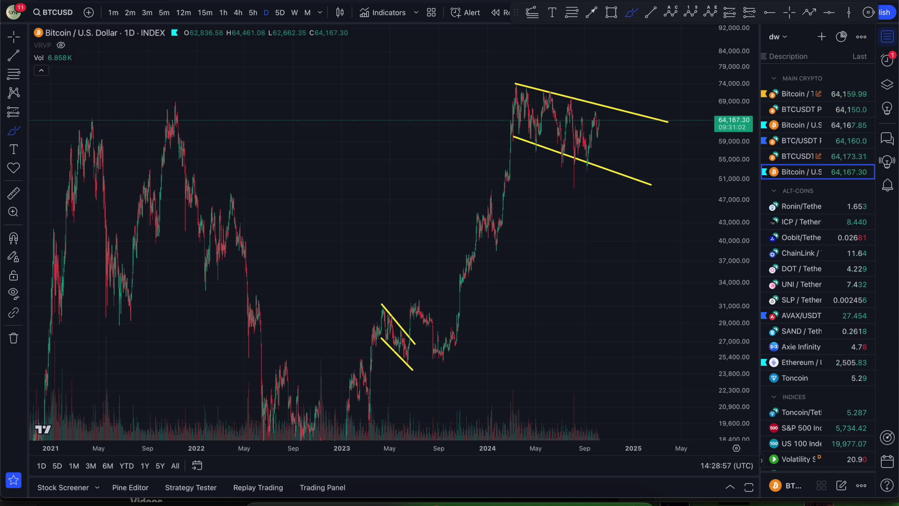
# Brush a breakout stroke from the current price through the channel's upper line to about 87,000, and undo it
pyautogui.moveTo(596, 129); pyautogui.dragTo(617, 40)
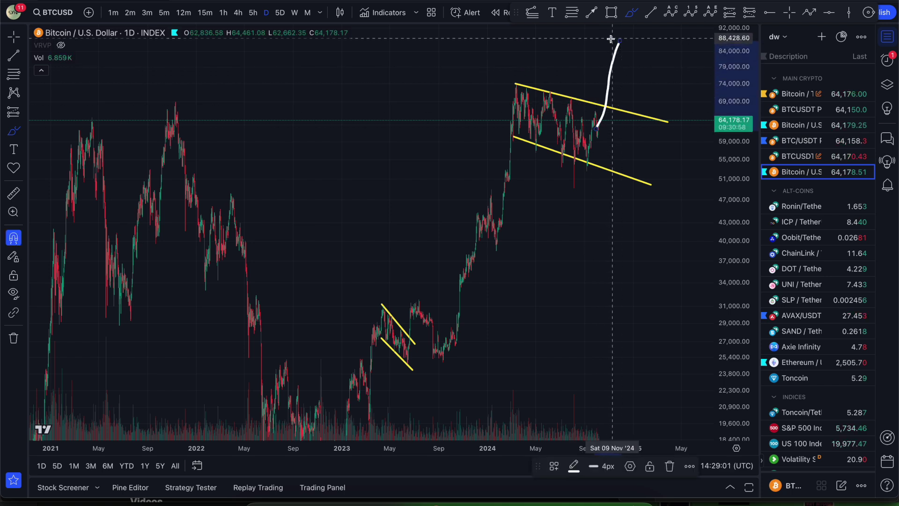
pyautogui.hotkey('ctrl', 'z')
pyautogui.press('Escape')
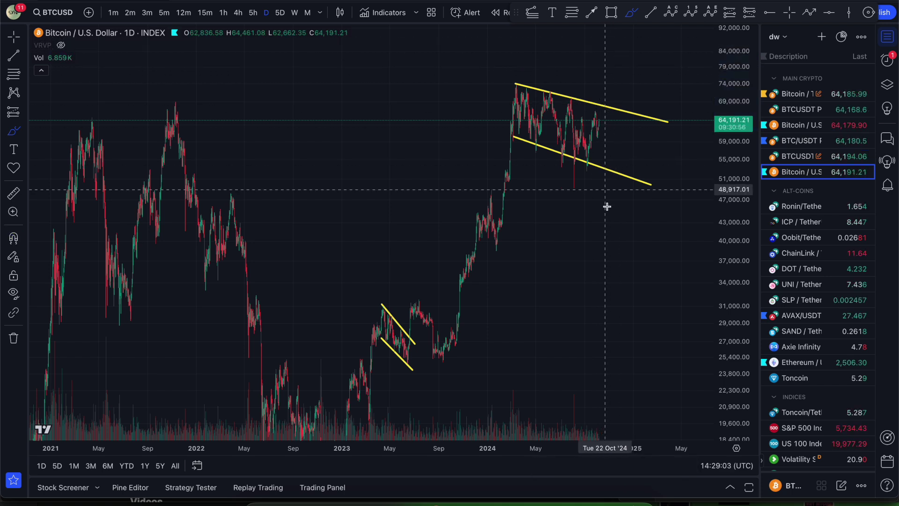
# Examine the current descending channel's swings and trendlines close up and against the 2021–2023 price history
pyautogui.moveTo(634, 234); pyautogui.dragTo(510, 263)
pyautogui.scroll(-3, 506, 262)
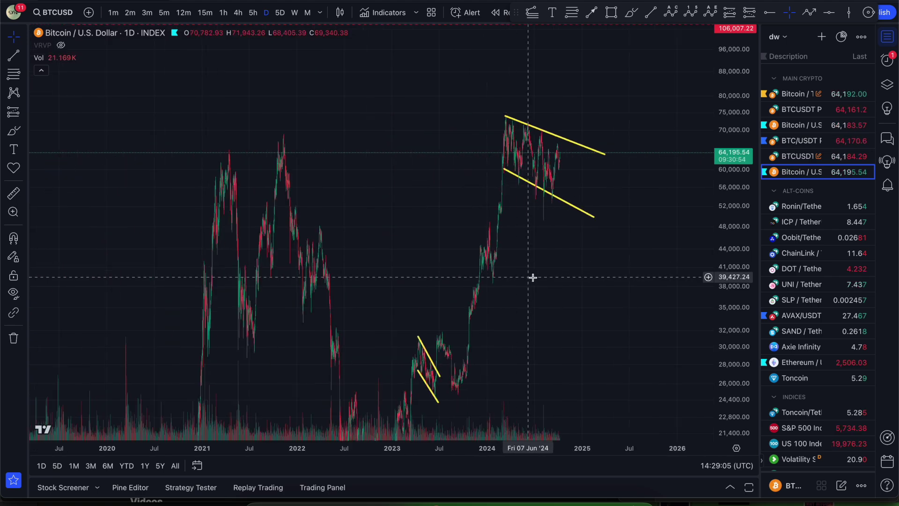
pyautogui.scroll(-3, 532, 275)
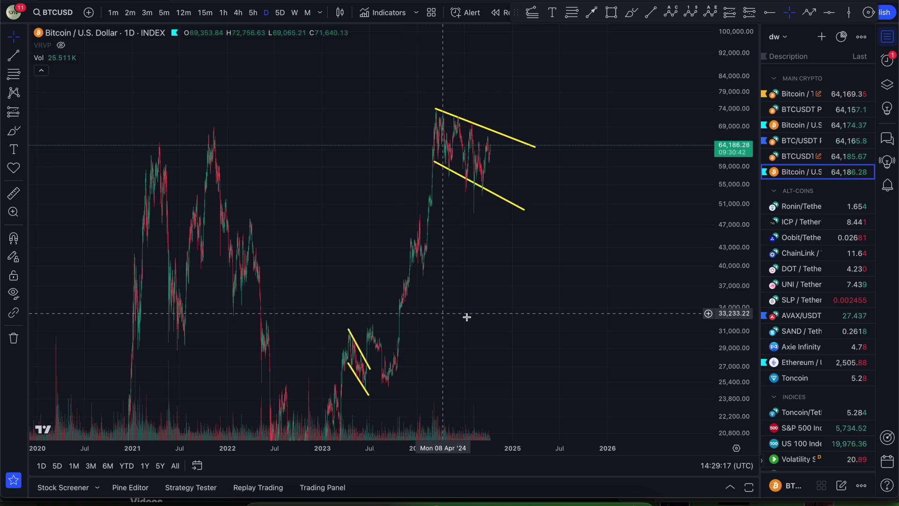
pyautogui.moveTo(734, 313); pyautogui.dragTo(721, 230)
pyautogui.scroll(3, 522, 185)
pyautogui.rightClick(470, 167)
pyautogui.click(463, 158)
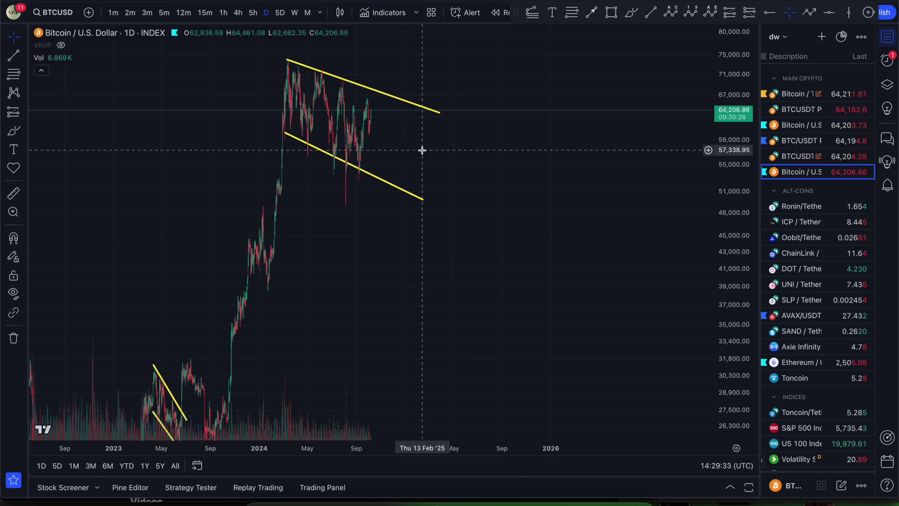
pyautogui.scroll(3, 389, 157)
pyautogui.rightClick(354, 167)
pyautogui.click(389, 176)
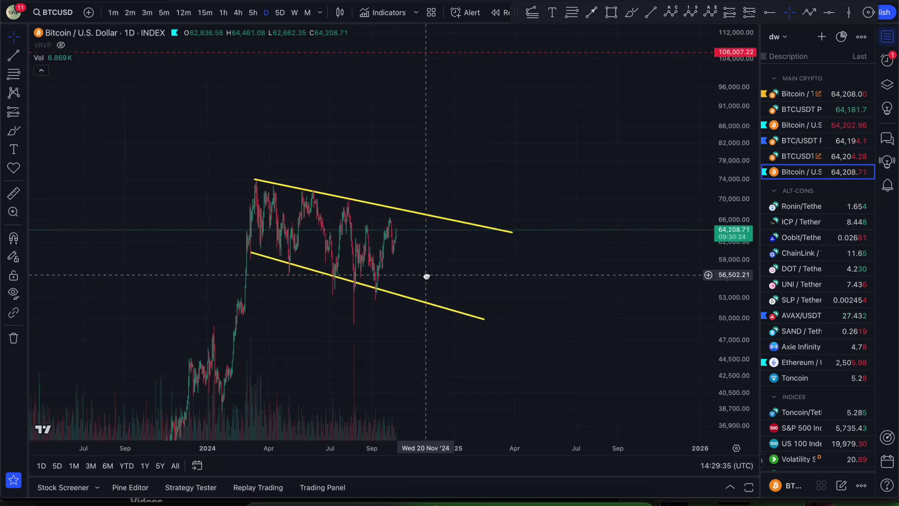
pyautogui.moveTo(754, 373); pyautogui.dragTo(752, 323)
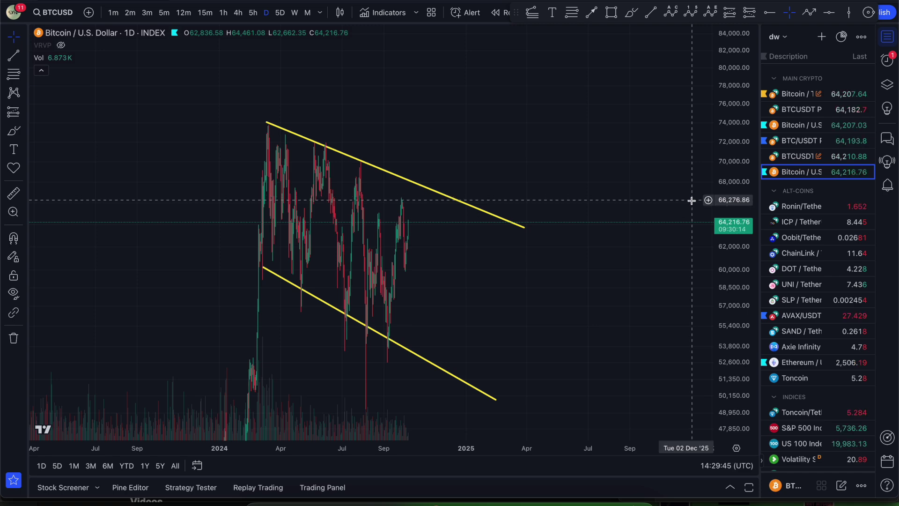
pyautogui.scroll(3, 504, 269)
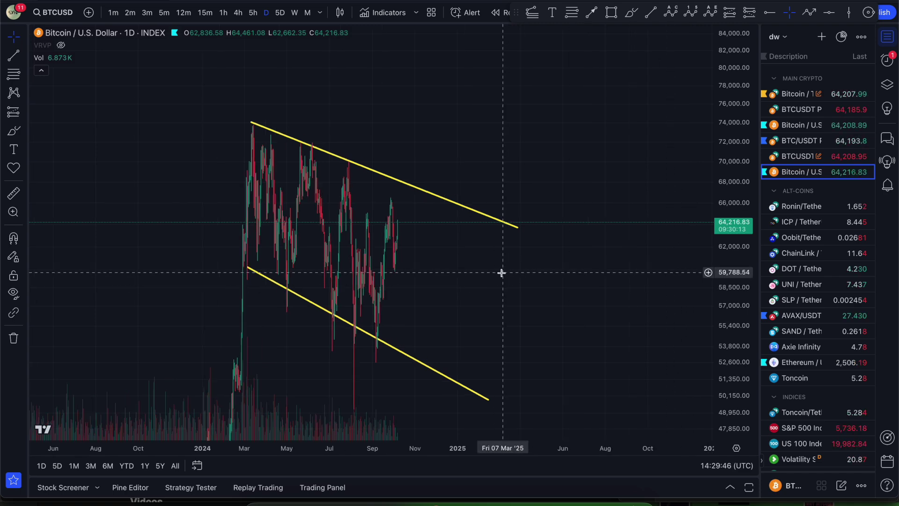
pyautogui.rightClick(333, 284)
pyautogui.click(293, 263)
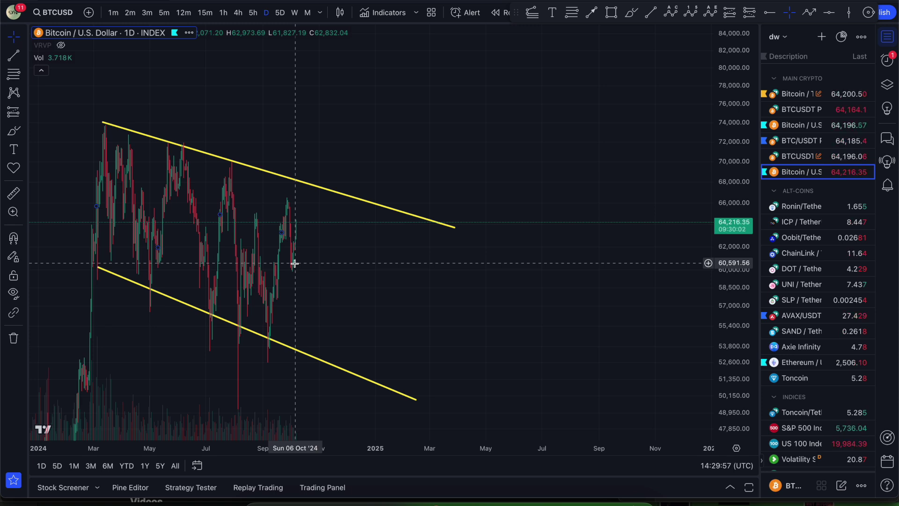
pyautogui.scroll(-5, 295, 263)
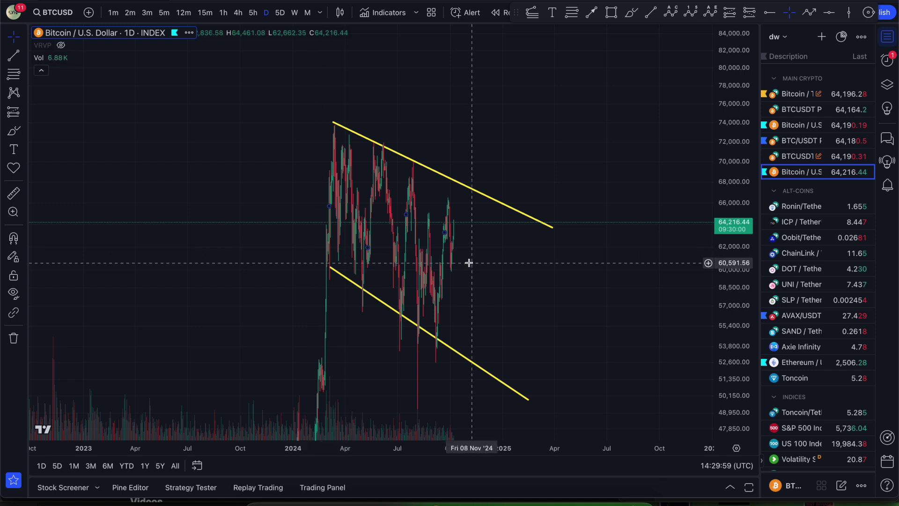
pyautogui.moveTo(727, 141); pyautogui.dragTo(727, 207)
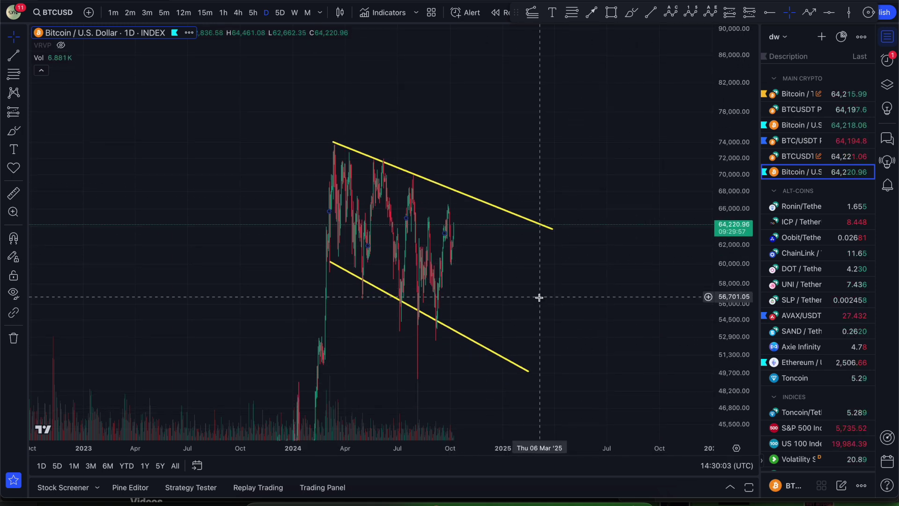
pyautogui.scroll(-3, 518, 295)
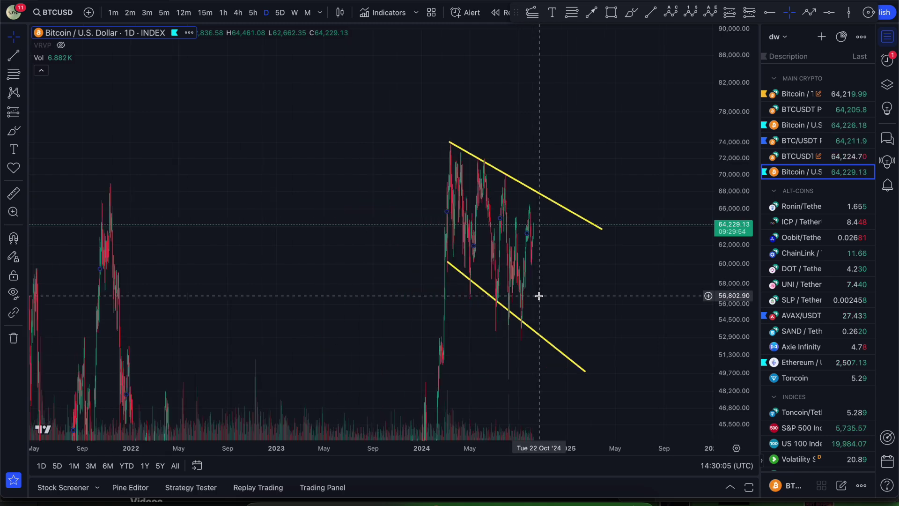
pyautogui.scroll(3, 591, 290)
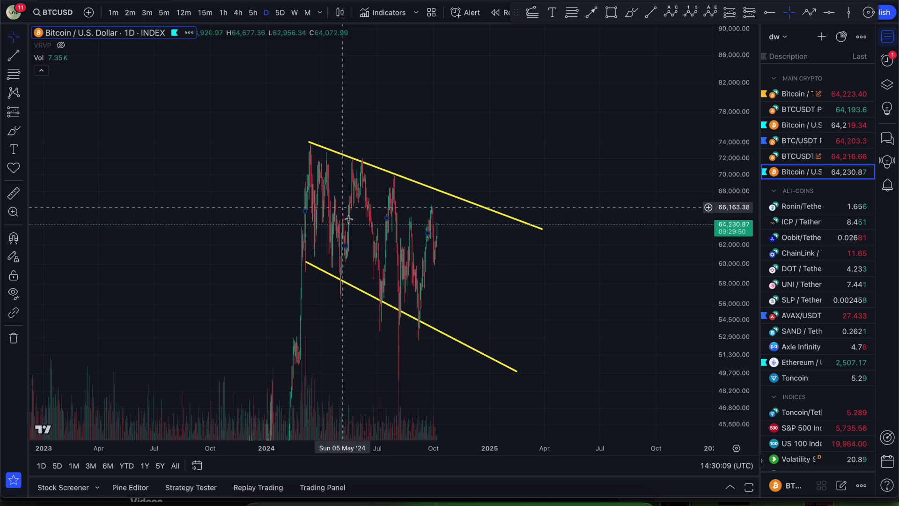
# Brush a fakeout path from about 61,000 up to about 74,000, down to about 45,000 and back up past 100,000
pyautogui.moveTo(466, 307); pyautogui.dragTo(481, 289)
pyautogui.moveTo(718, 122); pyautogui.dragTo(720, 220)
pyautogui.click(631, 13)
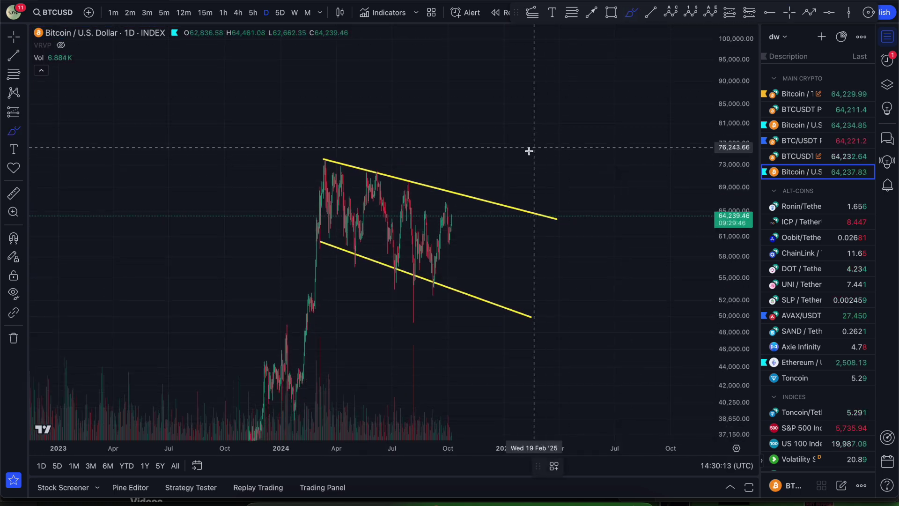
pyautogui.moveTo(448, 202)
pyautogui.mouseDown()
pyautogui.moveTo(447, 229)
pyautogui.moveTo(465, 159)
pyautogui.mouseUp()
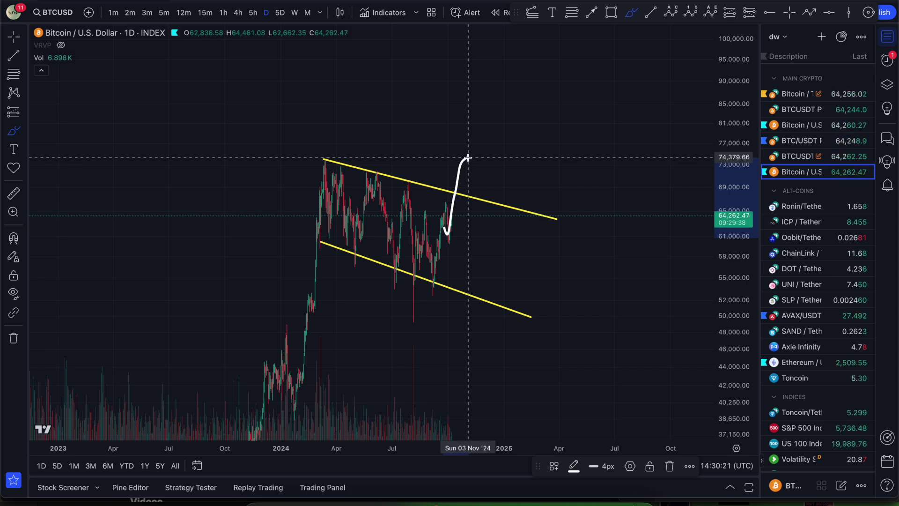
pyautogui.moveTo(468, 157); pyautogui.dragTo(470, 164)
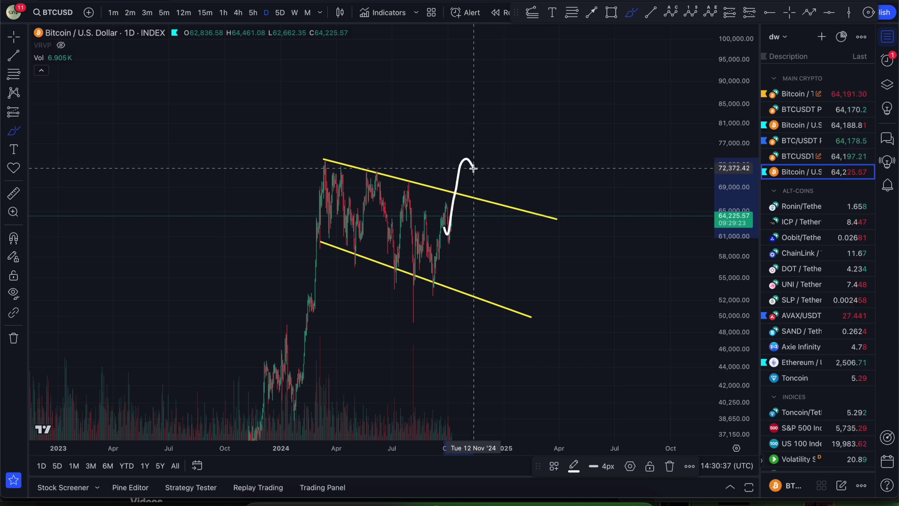
pyautogui.moveTo(473, 169)
pyautogui.mouseDown()
pyautogui.moveTo(476, 356)
pyautogui.moveTo(496, 242)
pyautogui.moveTo(505, 245)
pyautogui.moveTo(530, 161)
pyautogui.moveTo(554, 26)
pyautogui.mouseUp()
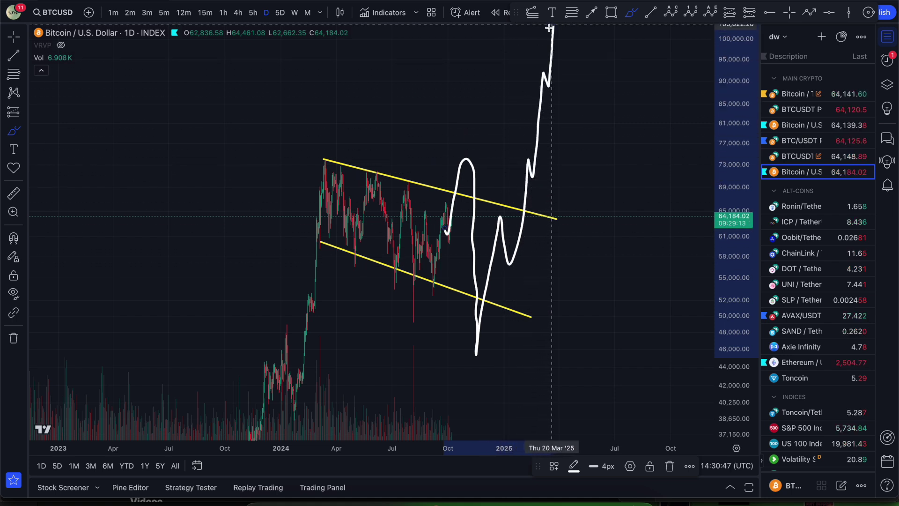
# Circle the crossing of the upper channel line, brush a breakout arrow to about 96,000, and undo all the scenario strokes
pyautogui.moveTo(460, 184)
pyautogui.mouseDown()
pyautogui.moveTo(463, 204)
pyautogui.moveTo(448, 194)
pyautogui.moveTo(505, 75)
pyautogui.mouseUp()
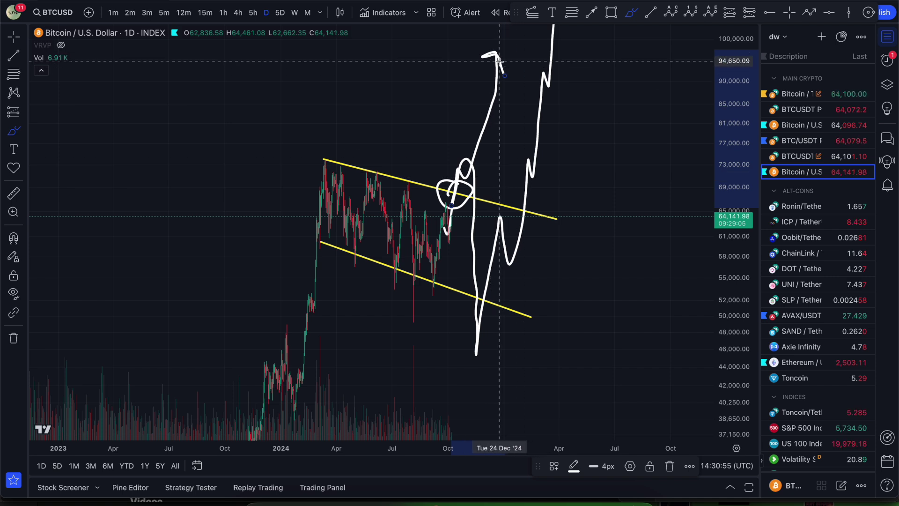
pyautogui.hotkey('ctrl', 'z')
pyautogui.hotkey('ctrl', 'z')
pyautogui.hotkey('ctrl', 'z')
pyautogui.hotkey('ctrl', 'z')
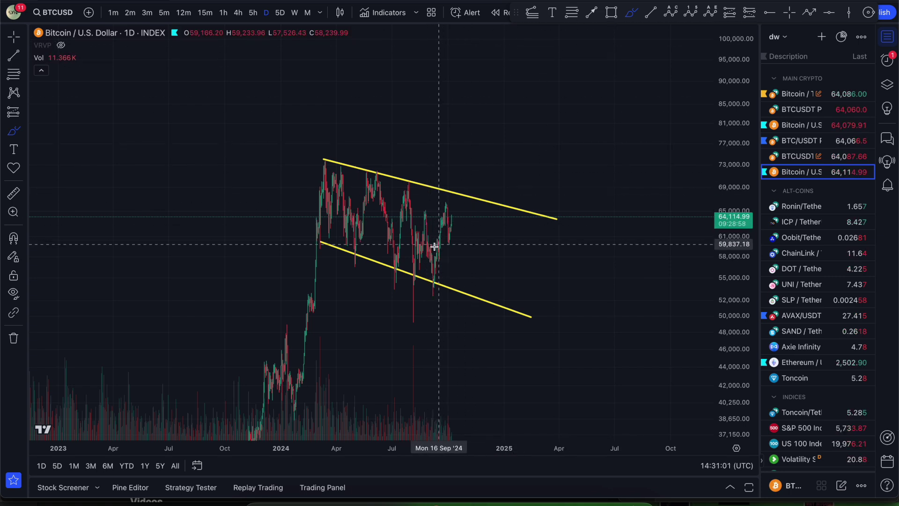
# Brush the drop from the late-July high to about 51,000 and circle the lower-line touch near 55,000, undoing the marks
pyautogui.moveTo(410, 180)
pyautogui.mouseDown()
pyautogui.moveTo(381, 185)
pyautogui.moveTo(408, 190)
pyautogui.moveTo(412, 182)
pyautogui.moveTo(417, 306)
pyautogui.mouseUp()
pyautogui.hotkey('ctrl', 'z')
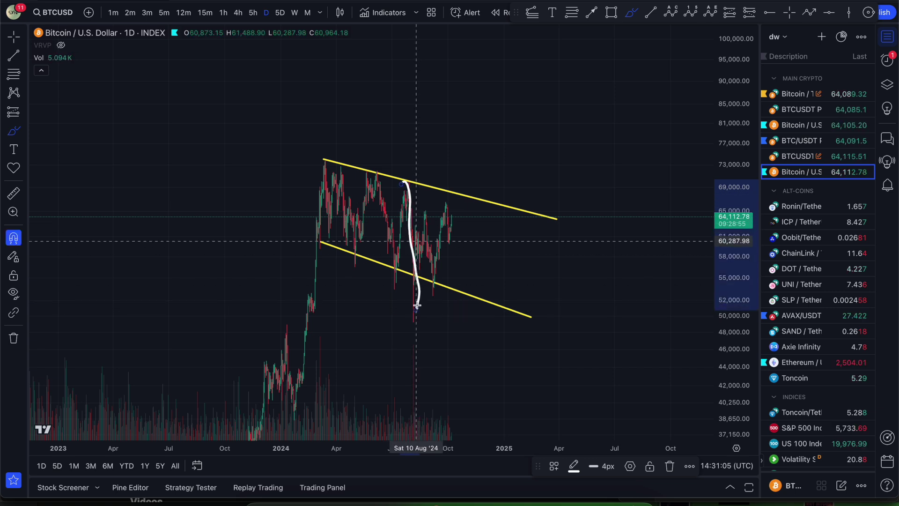
pyautogui.hotkey('ctrl', 'z')
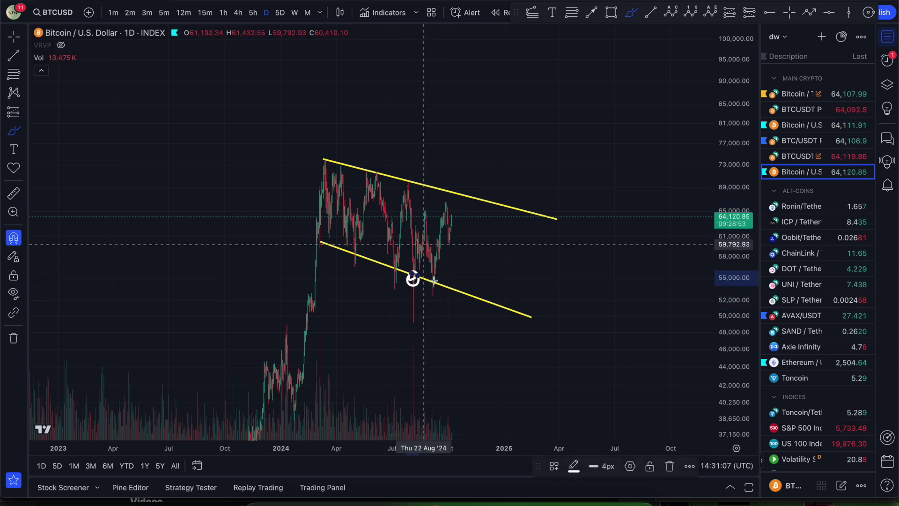
# Reposition the channel's lower trendline to run from about 59,000 in March 2024 to about 46,000 in early 2025
pyautogui.moveTo(444, 287); pyautogui.dragTo(444, 302)
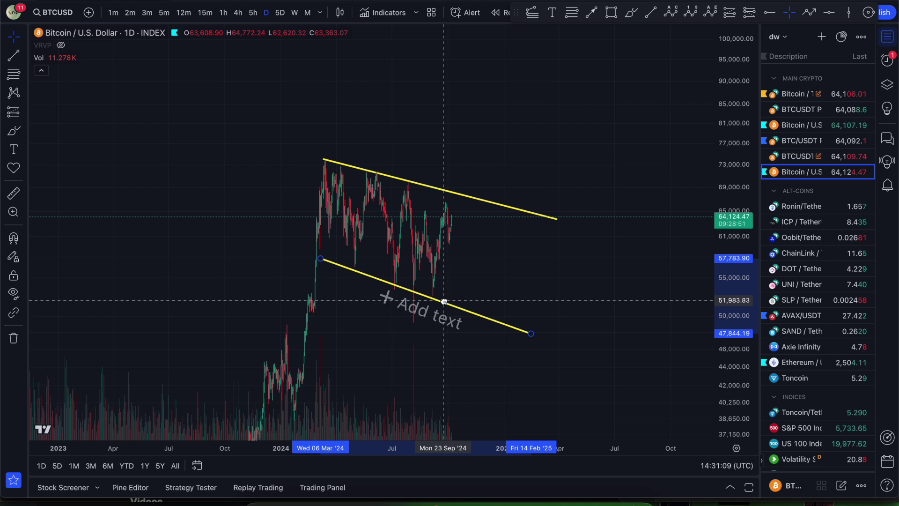
pyautogui.moveTo(531, 334)
pyautogui.mouseDown()
pyautogui.moveTo(528, 349)
pyautogui.moveTo(538, 347)
pyautogui.mouseUp()
pyautogui.moveTo(320, 258); pyautogui.dragTo(319, 246)
# Brush a U-shaped curve beneath the July to September lows, dipping to about 48,000, and undo it
pyautogui.click(632, 13)
pyautogui.moveTo(398, 295); pyautogui.dragTo(431, 305)
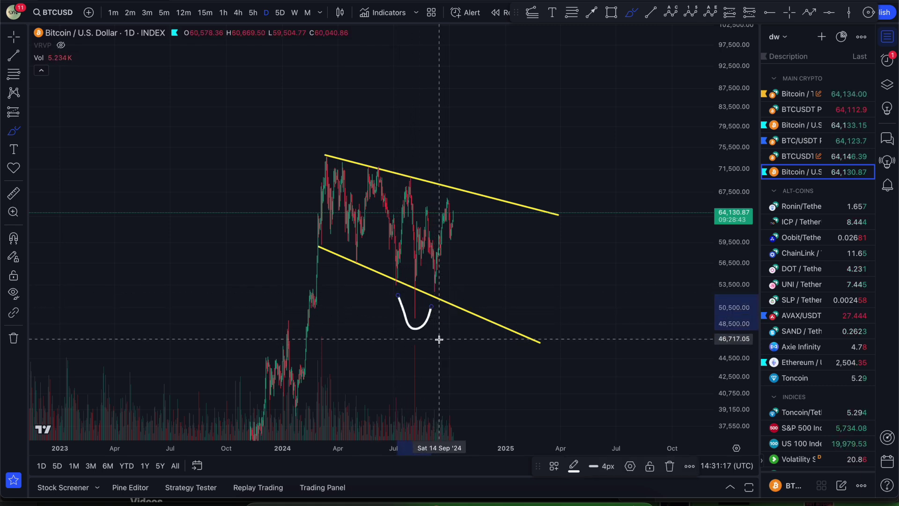
pyautogui.moveTo(365, 334); pyautogui.dragTo(409, 362)
pyautogui.press('super+z')
# Brush two upward paths from the current price through the upper channel line, the first to about 91,000, and undo both
pyautogui.moveTo(445, 204)
pyautogui.mouseDown()
pyautogui.moveTo(457, 227)
pyautogui.moveTo(497, 70)
pyautogui.mouseUp()
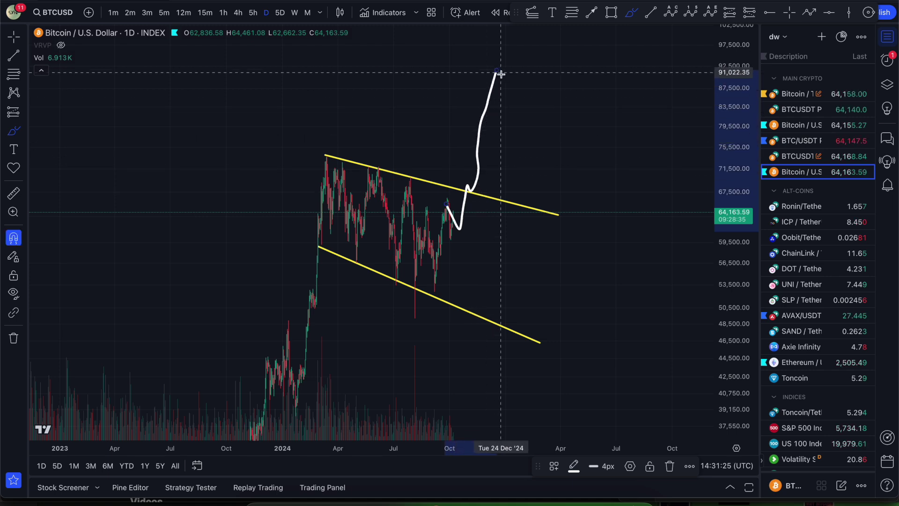
pyautogui.press('super+z')
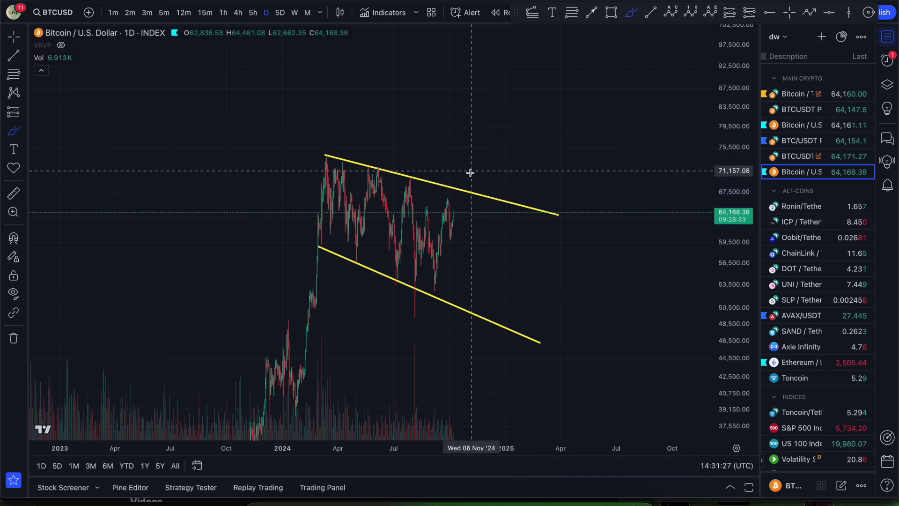
pyautogui.moveTo(451, 217)
pyautogui.mouseDown()
pyautogui.moveTo(470, 136)
pyautogui.moveTo(480, 147)
pyautogui.moveTo(507, 365)
pyautogui.moveTo(554, 74)
pyautogui.moveTo(542, 86)
pyautogui.moveTo(561, 94)
pyautogui.mouseUp()
pyautogui.press('super+z')
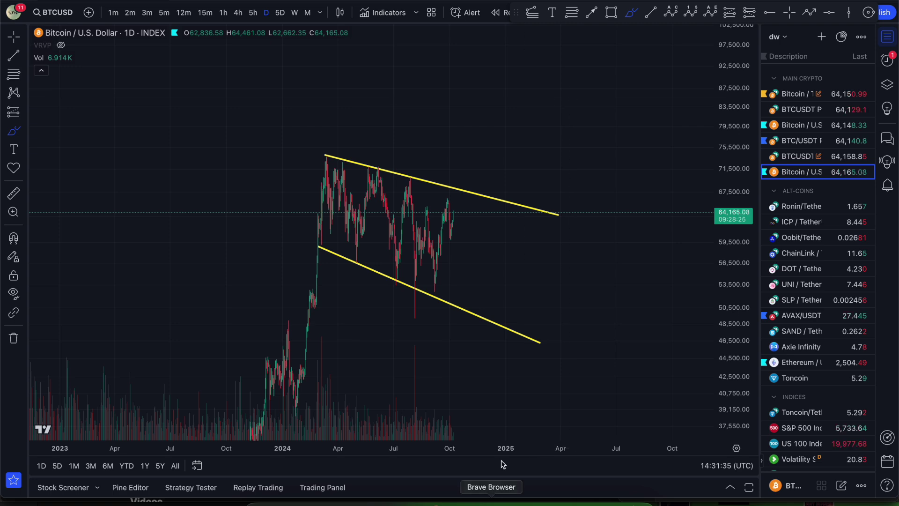
pyautogui.scroll(-5, 556, 353)
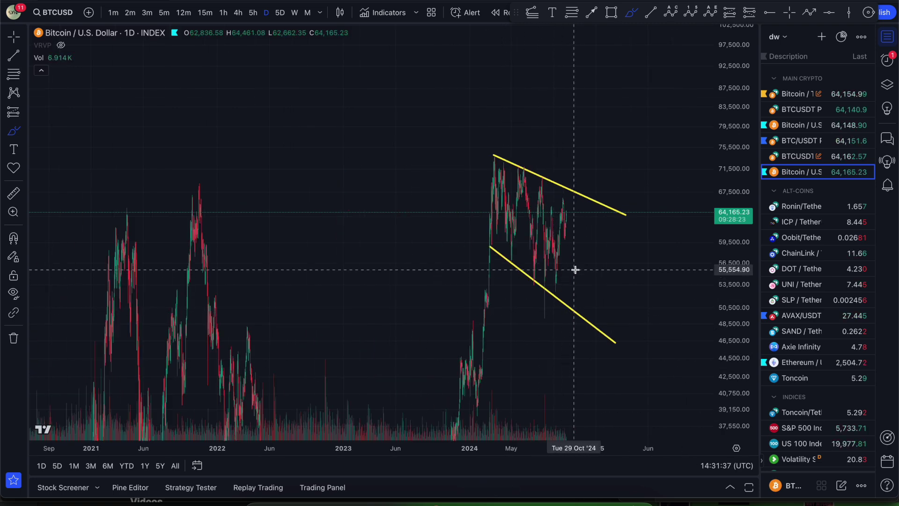
pyautogui.moveTo(579, 266); pyautogui.dragTo(560, 252)
pyautogui.press('super+z')
pyautogui.press('Escape')
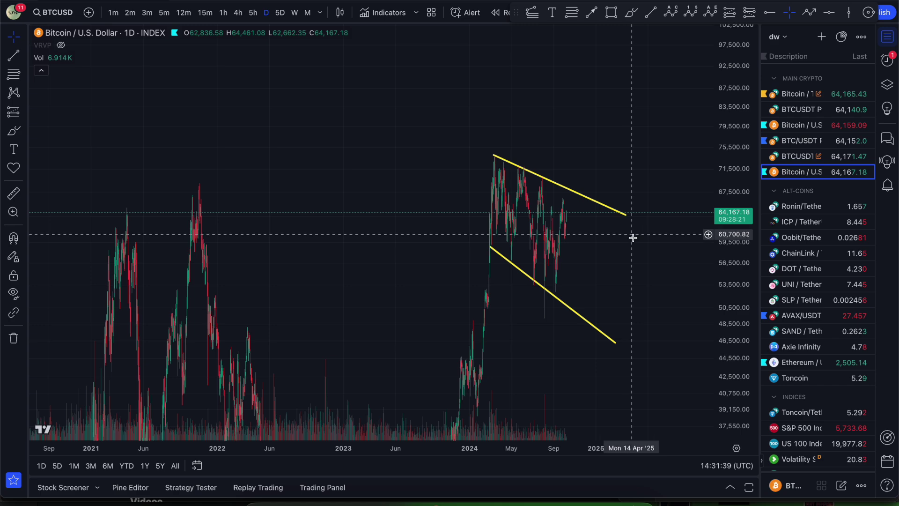
# Switch the Bitcoin chart to the 5-hour timeframe
pyautogui.moveTo(635, 269); pyautogui.dragTo(620, 275)
pyautogui.moveTo(717, 145); pyautogui.dragTo(684, 243)
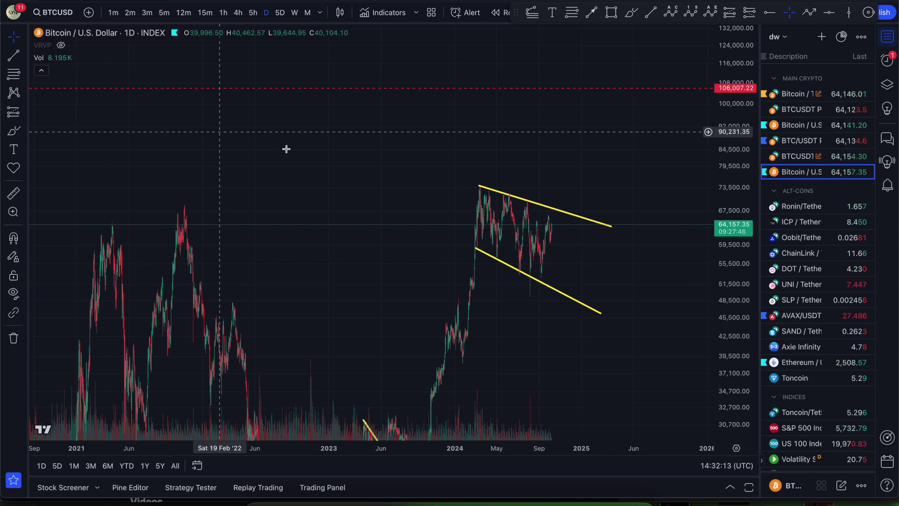
pyautogui.moveTo(736, 371); pyautogui.dragTo(712, 328)
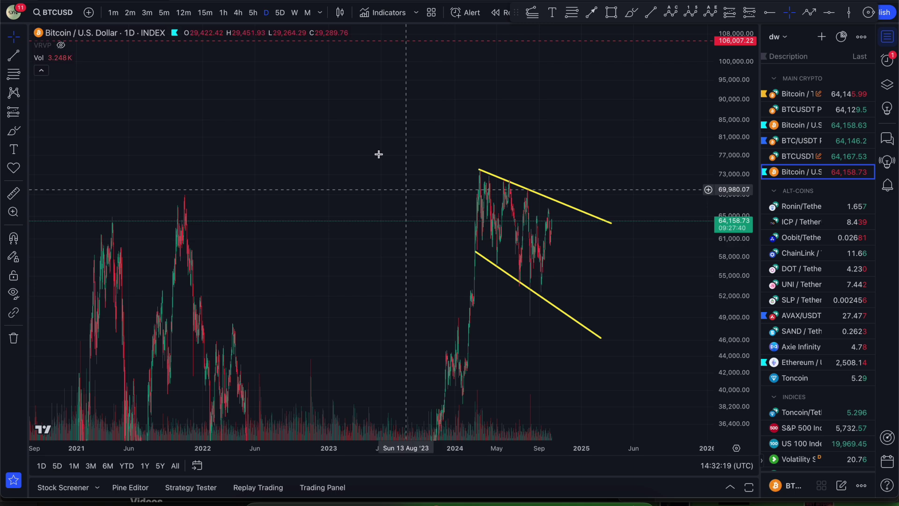
pyautogui.click(253, 12)
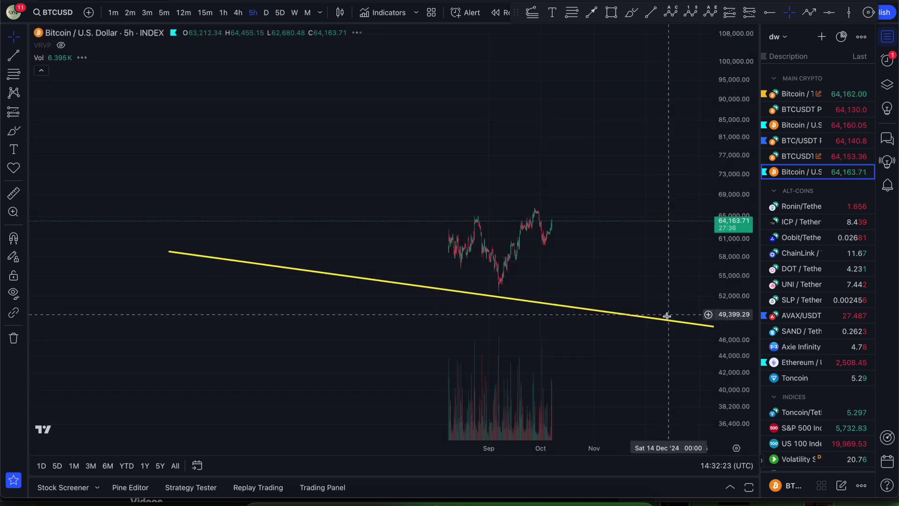
# Brush a circle on the upper channel line at about 67,700 in late October, and undo it
pyautogui.scroll(-2, 667, 315)
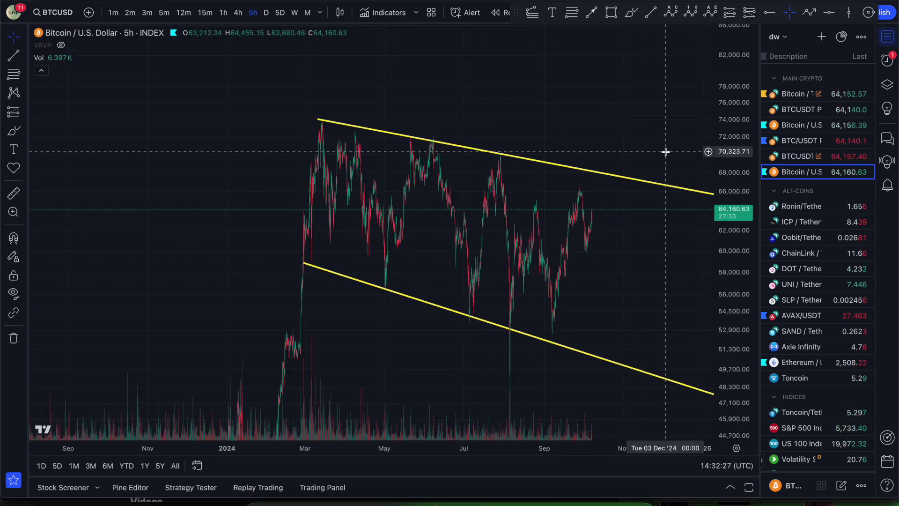
pyautogui.moveTo(654, 267)
pyautogui.mouseDown()
pyautogui.moveTo(629, 209)
pyautogui.moveTo(562, 240)
pyautogui.mouseUp()
pyautogui.click(631, 12)
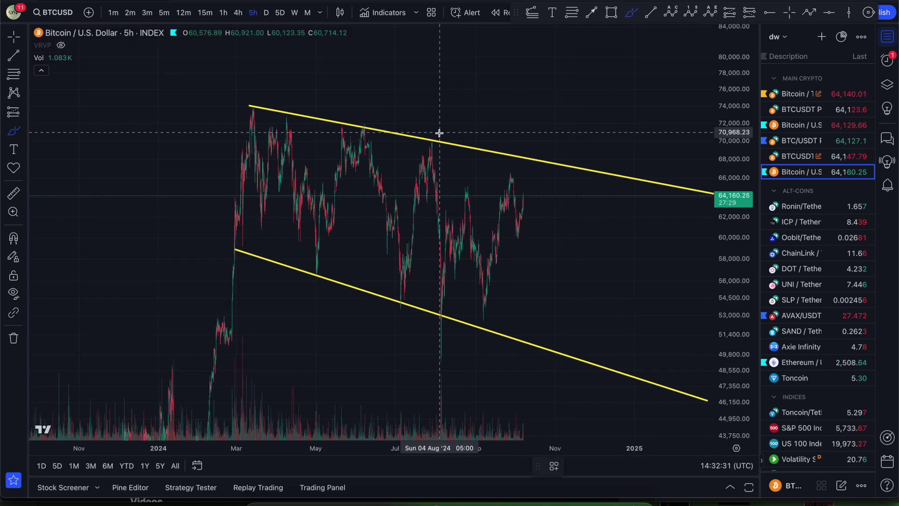
pyautogui.moveTo(563, 158); pyautogui.dragTo(556, 157)
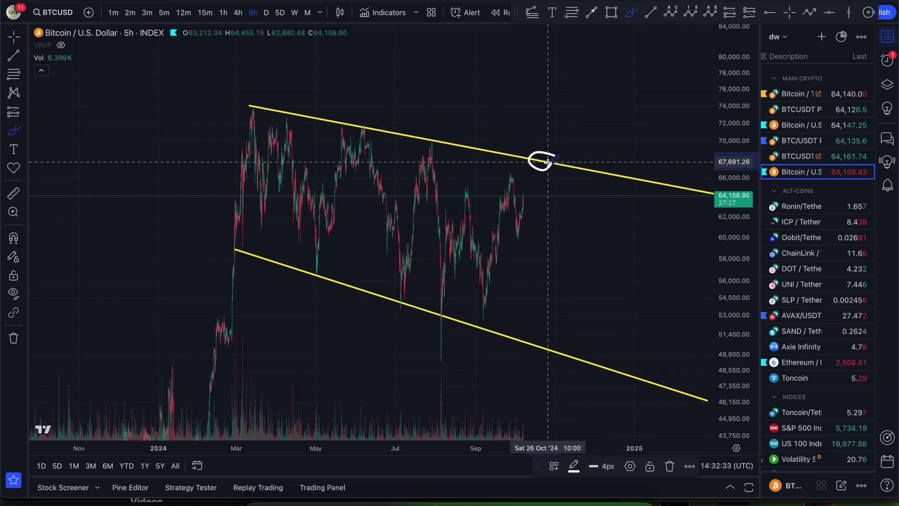
pyautogui.press('super+z')
# Brush rebound paths from the current price to the upper channel line, with branches up to about 75,000 and down to about 59,000, and remove them
pyautogui.moveTo(519, 210); pyautogui.dragTo(552, 160)
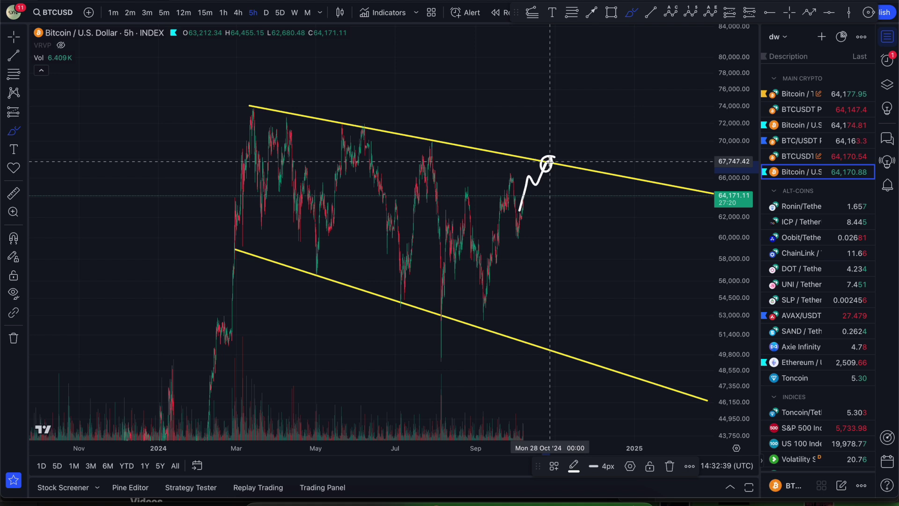
pyautogui.moveTo(546, 162); pyautogui.dragTo(570, 95)
pyautogui.moveTo(547, 164)
pyautogui.mouseDown()
pyautogui.moveTo(561, 168)
pyautogui.moveTo(574, 246)
pyautogui.mouseUp()
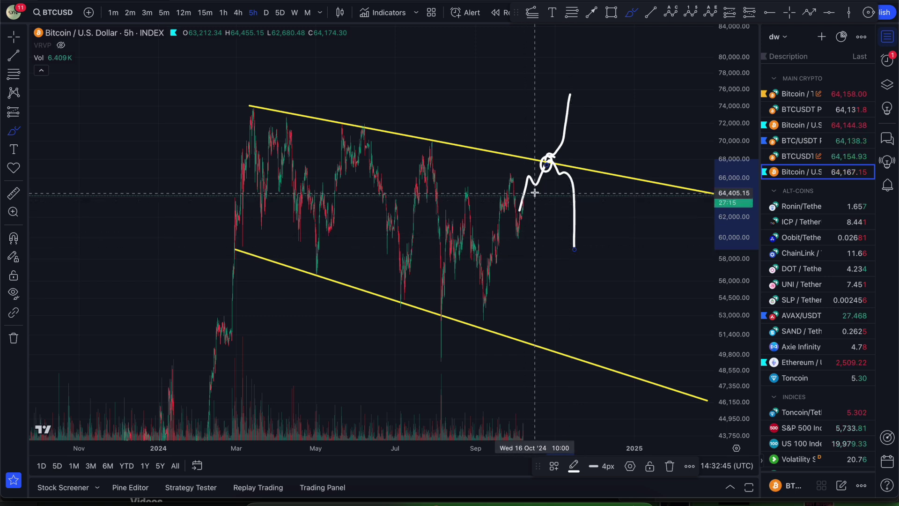
pyautogui.press('super+z')
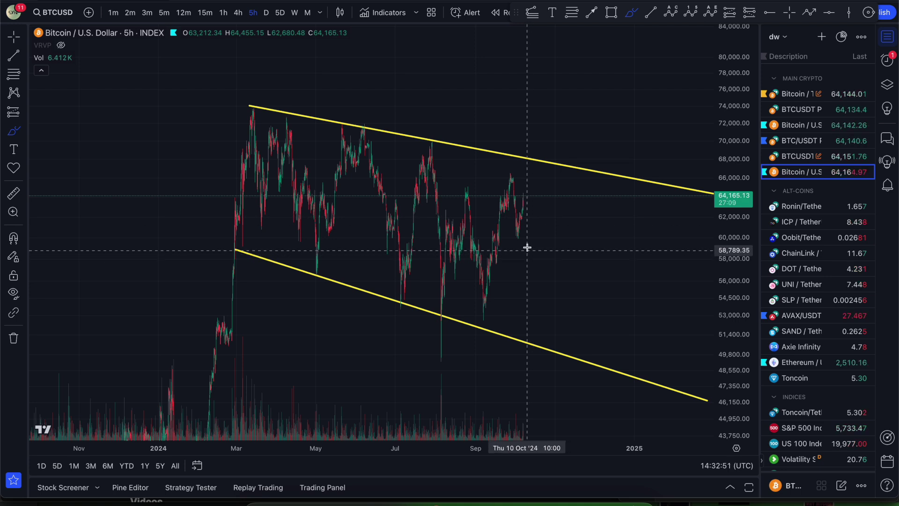
pyautogui.moveTo(524, 197); pyautogui.dragTo(553, 162)
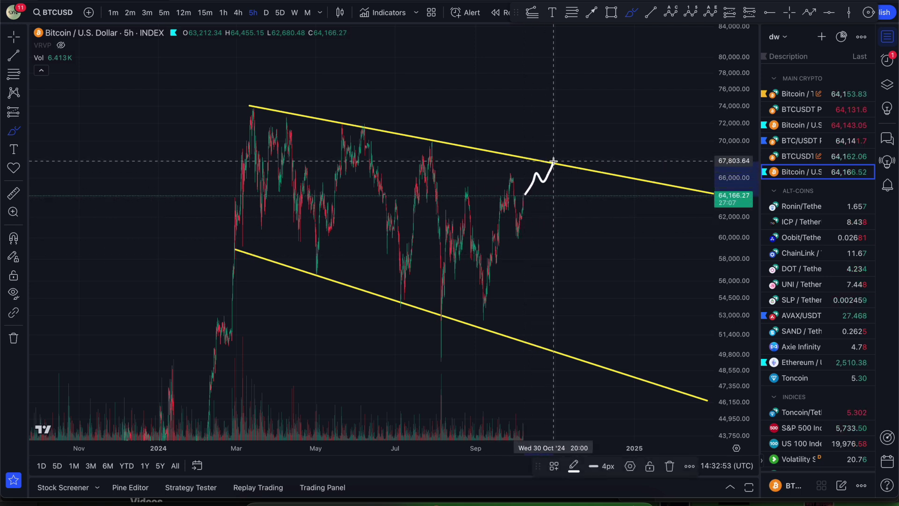
pyautogui.press('BackSpace')
# Brush circles around the late-September high near 66,000 and the upper channel line above it, and undo the marks
pyautogui.moveTo(749, 283); pyautogui.dragTo(744, 168)
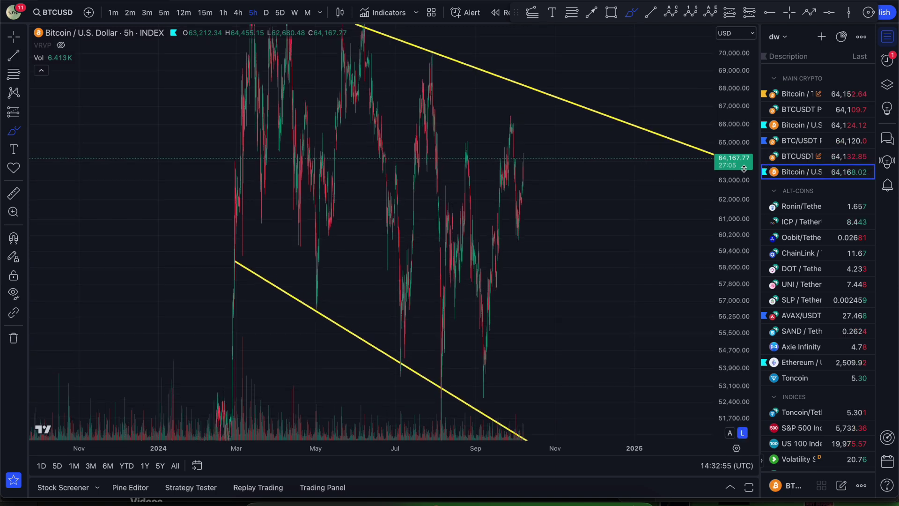
pyautogui.moveTo(556, 94)
pyautogui.mouseDown()
pyautogui.moveTo(568, 100)
pyautogui.moveTo(554, 96)
pyautogui.moveTo(514, 140)
pyautogui.moveTo(498, 139)
pyautogui.mouseUp()
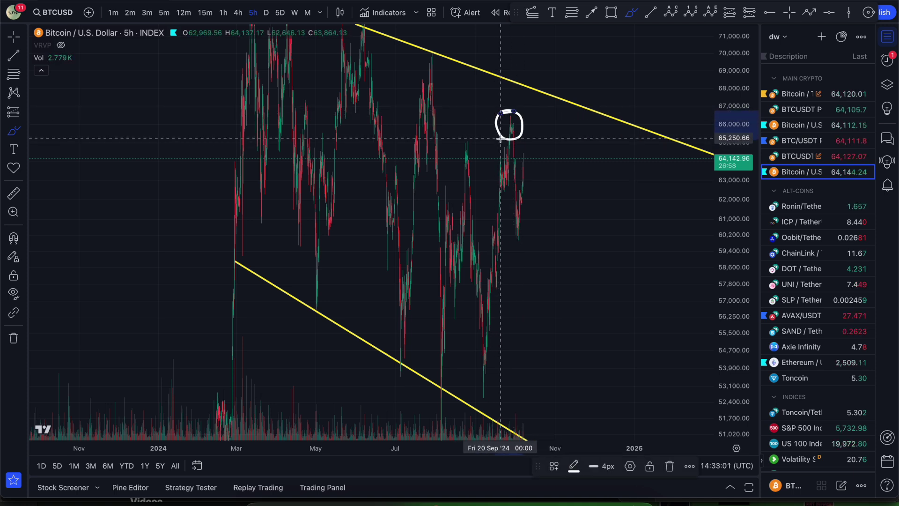
pyautogui.press('super+z')
pyautogui.moveTo(531, 83); pyautogui.dragTo(528, 79)
pyautogui.press('super+z')
pyautogui.moveTo(509, 117)
pyautogui.mouseDown()
pyautogui.moveTo(512, 132)
pyautogui.moveTo(505, 116)
pyautogui.mouseUp()
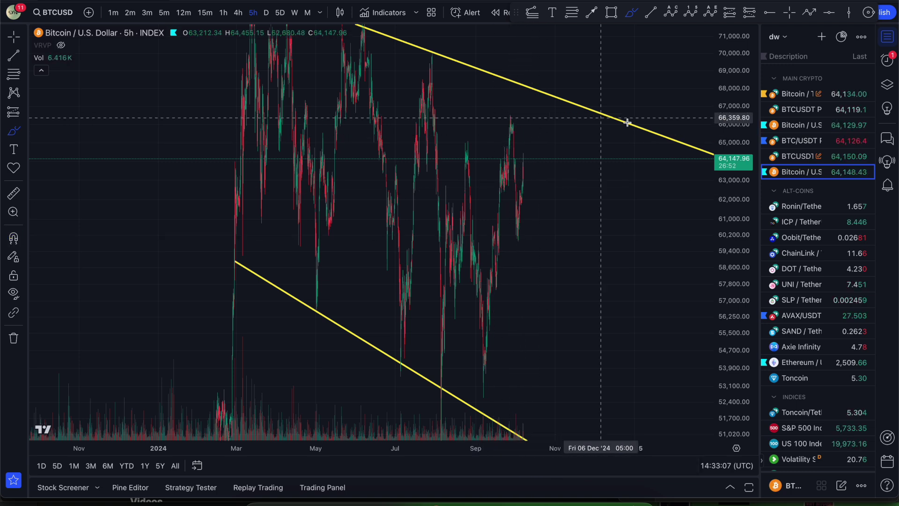
pyautogui.moveTo(719, 100); pyautogui.dragTo(719, 323)
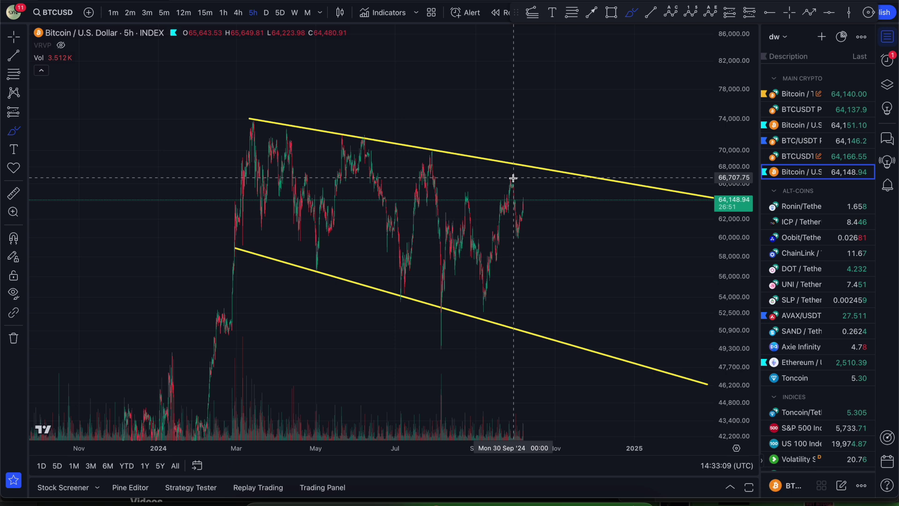
# Brush the pullback from the late-September high and a rebound to a circled target near 68,000, and undo the strokes
pyautogui.moveTo(513, 178); pyautogui.dragTo(516, 193)
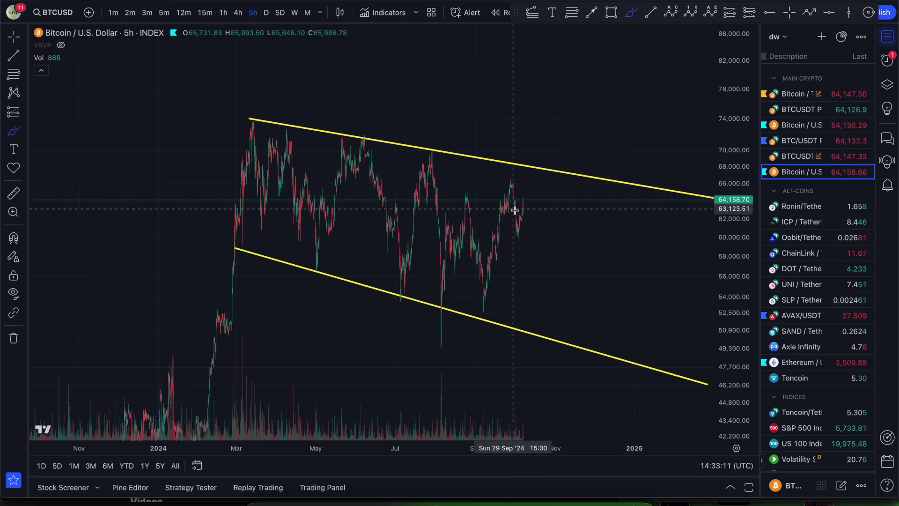
pyautogui.moveTo(519, 235)
pyautogui.mouseDown()
pyautogui.moveTo(538, 167)
pyautogui.moveTo(543, 181)
pyautogui.mouseUp()
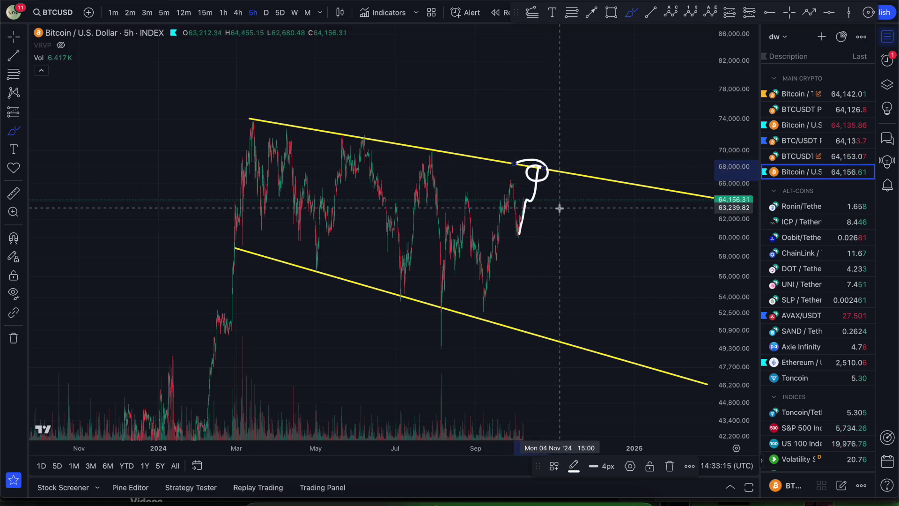
pyautogui.write('ZA')
pyautogui.press('Escape')
pyautogui.write('ZD')
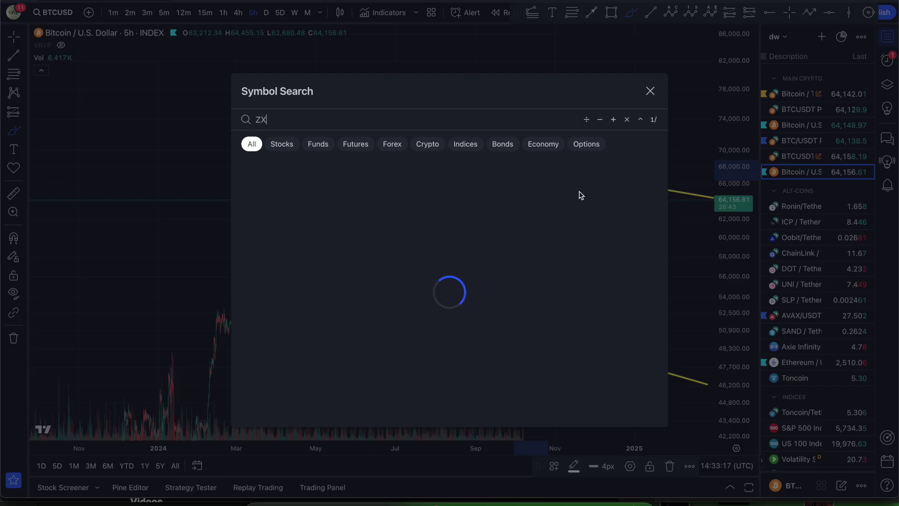
pyautogui.press('Escape')
pyautogui.press('super+z')
pyautogui.press('super+z')
pyautogui.press('super+z')
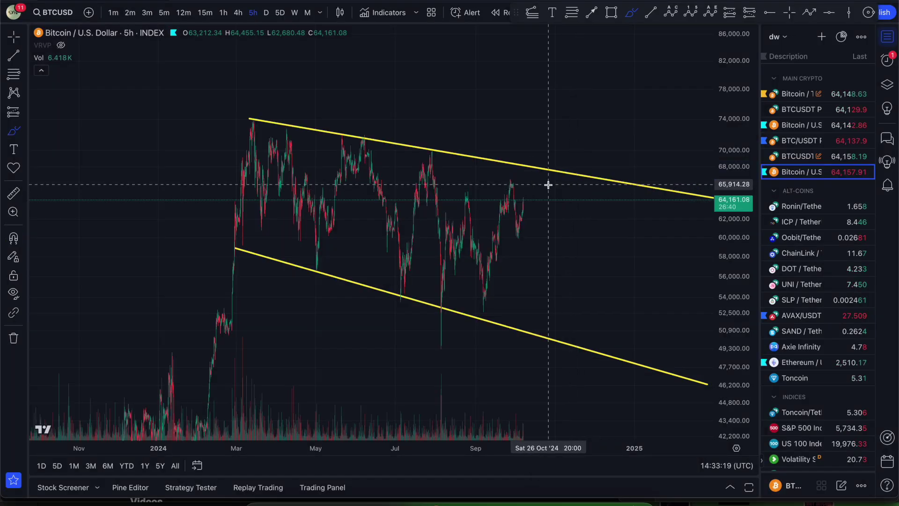
# Circle the upper channel line near 68,000, check the recent Bitcoin posts in the Telegram trading channel, and return to the chart
pyautogui.click(543, 167)
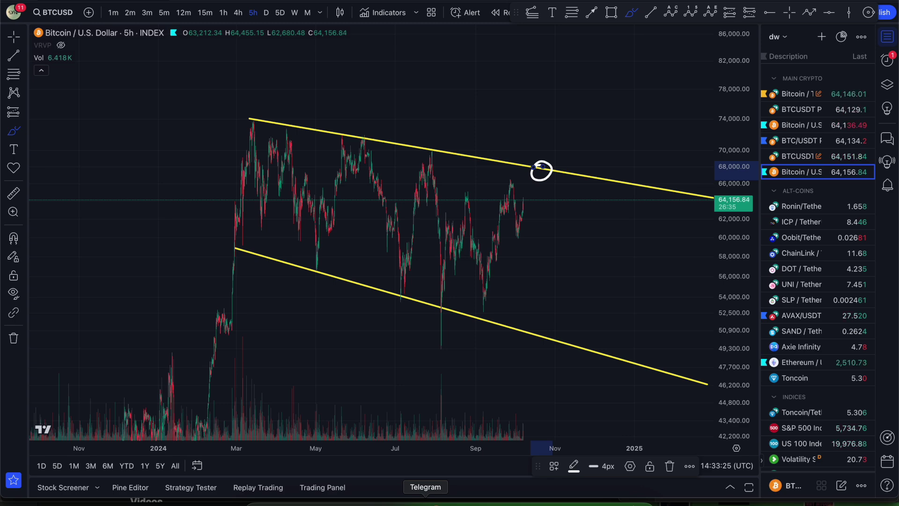
pyautogui.click(425, 502)
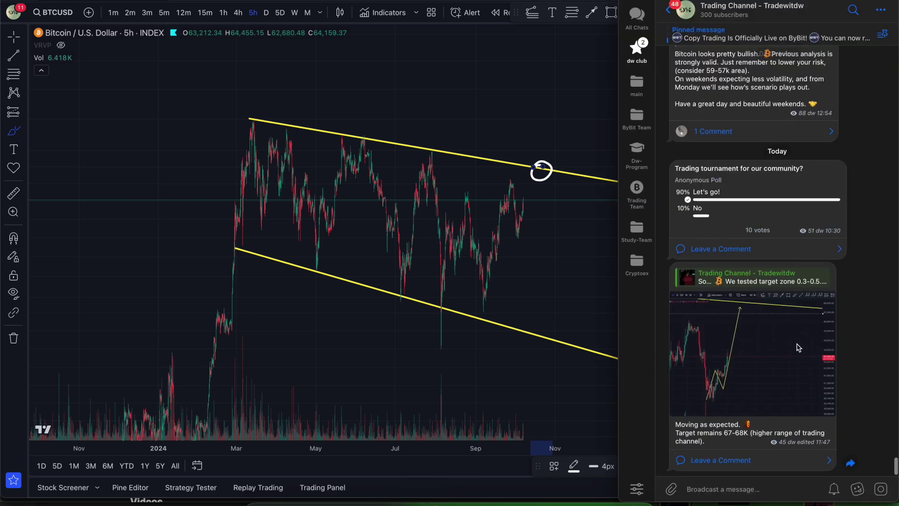
pyautogui.scroll(3, 801, 352)
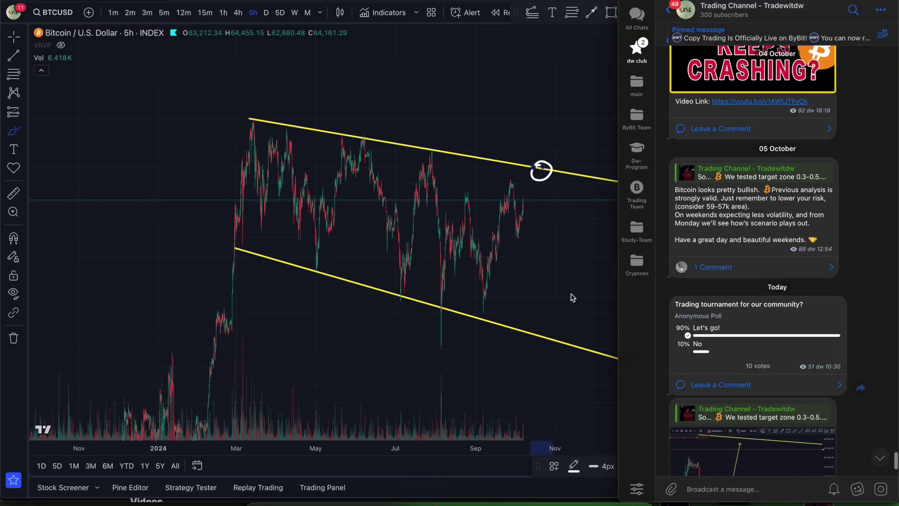
pyautogui.click(545, 252)
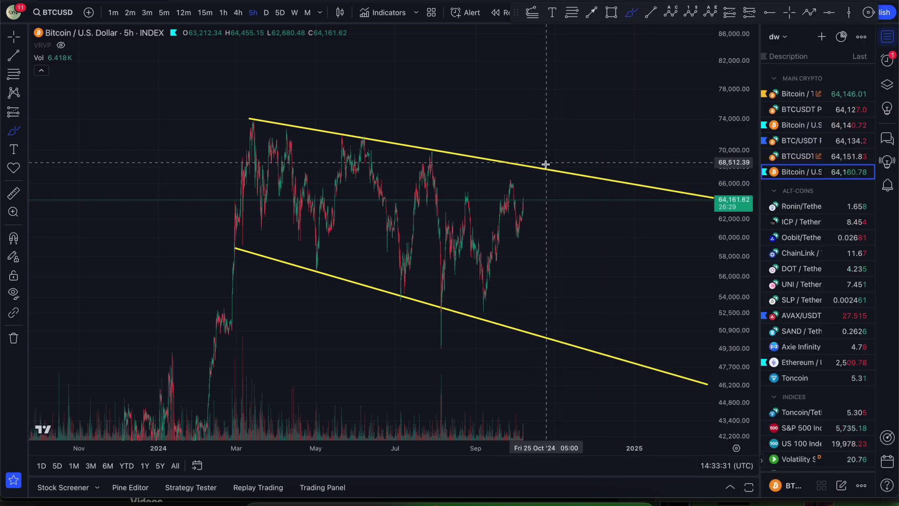
# Brush rejection scenarios falling from the upper channel line and the current price, the deepest to about 50,000, and undo them
pyautogui.moveTo(537, 167)
pyautogui.mouseDown()
pyautogui.moveTo(554, 204)
pyautogui.moveTo(558, 295)
pyautogui.mouseUp()
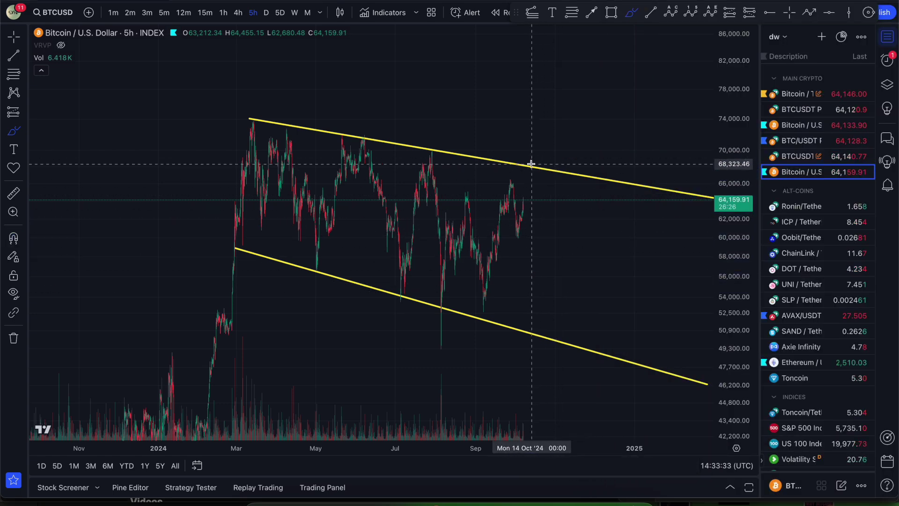
pyautogui.moveTo(532, 172)
pyautogui.mouseDown()
pyautogui.moveTo(581, 248)
pyautogui.moveTo(581, 338)
pyautogui.mouseUp()
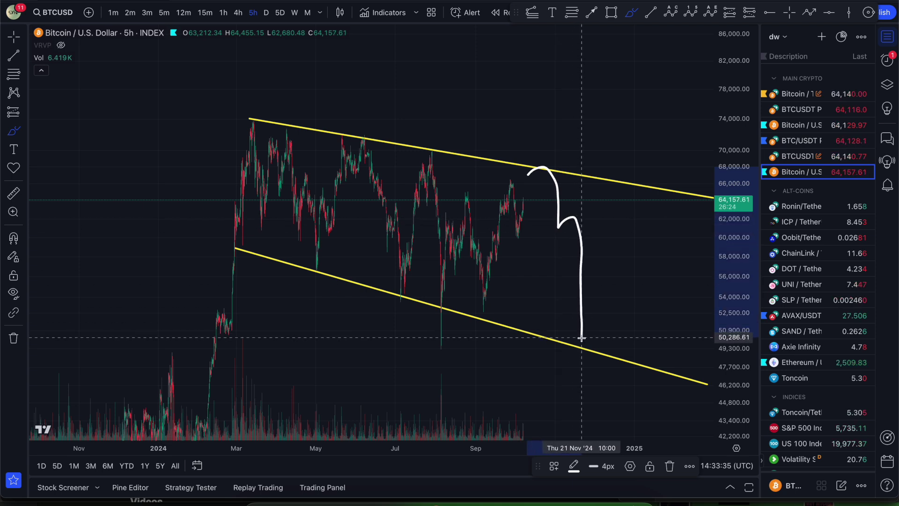
pyautogui.moveTo(522, 216); pyautogui.dragTo(532, 162)
pyautogui.moveTo(523, 202); pyautogui.dragTo(538, 311)
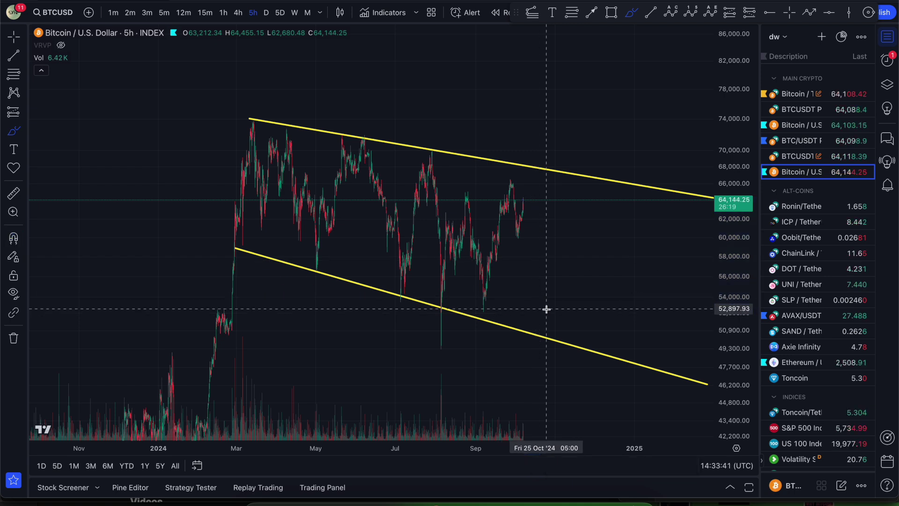
# Brush a rise to about 68,000, a zigzag from the August lows to the upper line, and a stroke from the March high, and undo them
pyautogui.moveTo(523, 196); pyautogui.dragTo(554, 164)
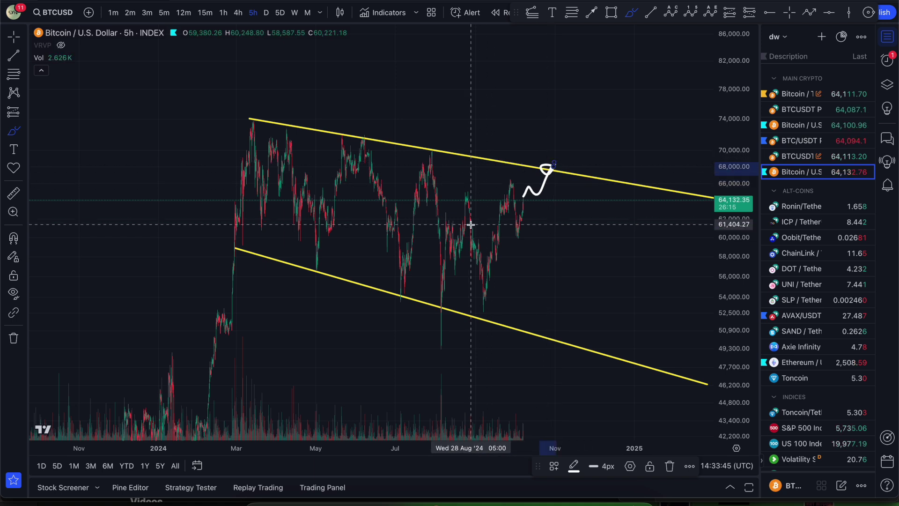
pyautogui.moveTo(430, 307)
pyautogui.mouseDown()
pyautogui.moveTo(458, 213)
pyautogui.moveTo(481, 300)
pyautogui.moveTo(538, 161)
pyautogui.mouseUp()
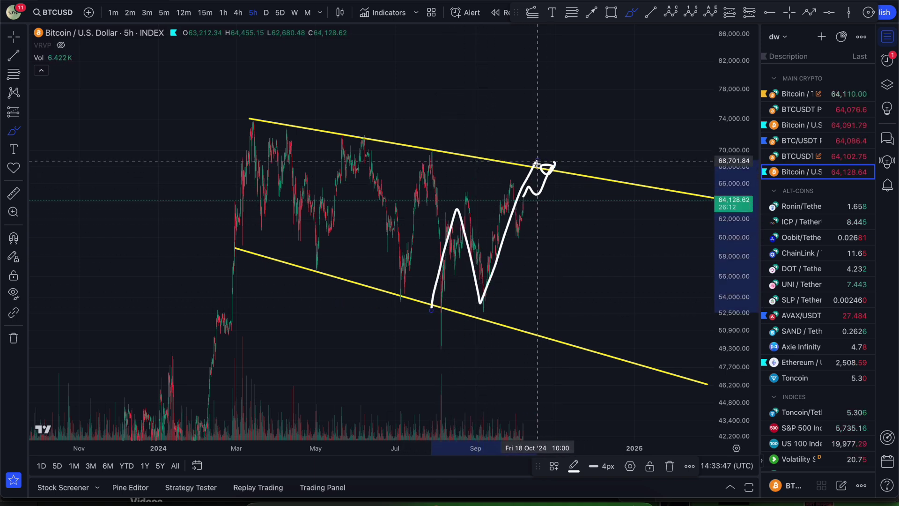
pyautogui.hotkey('ctrl', 'z')
pyautogui.moveTo(251, 120)
pyautogui.mouseDown()
pyautogui.moveTo(286, 133)
pyautogui.moveTo(309, 257)
pyautogui.moveTo(365, 138)
pyautogui.moveTo(401, 287)
pyautogui.moveTo(440, 150)
pyautogui.moveTo(436, 327)
pyautogui.moveTo(462, 265)
pyautogui.moveTo(495, 262)
pyautogui.moveTo(526, 189)
pyautogui.mouseUp()
pyautogui.hotkey('ctrl', 'z')
pyautogui.hotkey('ctrl', 'z')
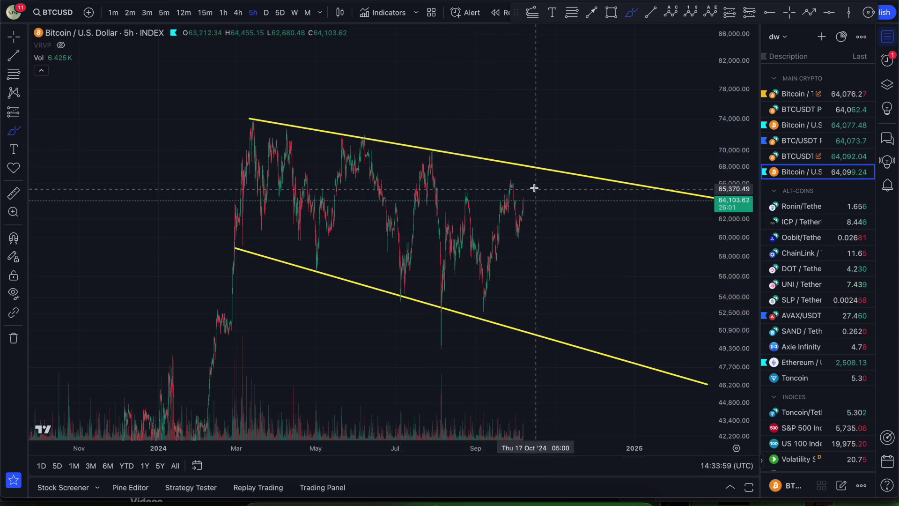
# Brush a circle on the upper channel line and a drop from the current price to about 52,000, and undo both
pyautogui.moveTo(545, 170)
pyautogui.mouseDown()
pyautogui.moveTo(524, 184)
pyautogui.moveTo(522, 156)
pyautogui.mouseUp()
pyautogui.hotkey('ctrl', 'z')
pyautogui.moveTo(522, 197); pyautogui.dragTo(561, 321)
pyautogui.hotkey('ctrl', 'z')
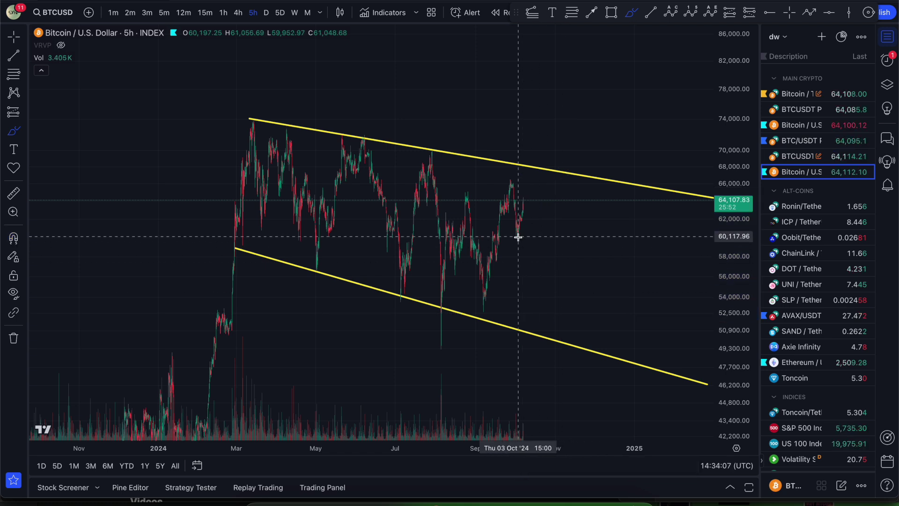
# Brush a breakout path from the current price to about 82,000 and a mark on the upper channel line, and undo both
pyautogui.moveTo(526, 198)
pyautogui.mouseDown()
pyautogui.moveTo(538, 170)
pyautogui.moveTo(546, 179)
pyautogui.moveTo(538, 162)
pyautogui.moveTo(564, 123)
pyautogui.moveTo(583, 62)
pyautogui.mouseUp()
pyautogui.hotkey('ctrl', 'z')
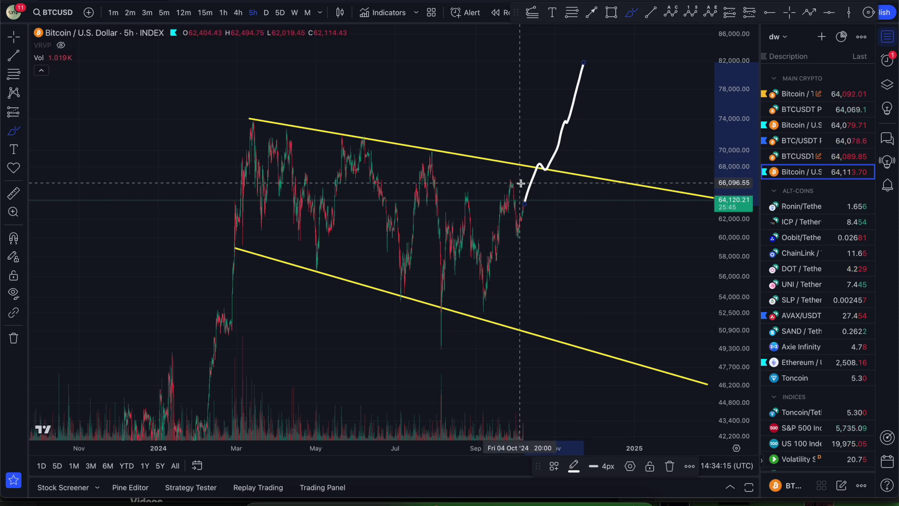
pyautogui.hotkey('ctrl', 'z')
pyautogui.moveTo(545, 164)
pyautogui.mouseDown()
pyautogui.moveTo(533, 163)
pyautogui.moveTo(546, 180)
pyautogui.moveTo(544, 162)
pyautogui.mouseUp()
pyautogui.hotkey('ctrl', 'z')
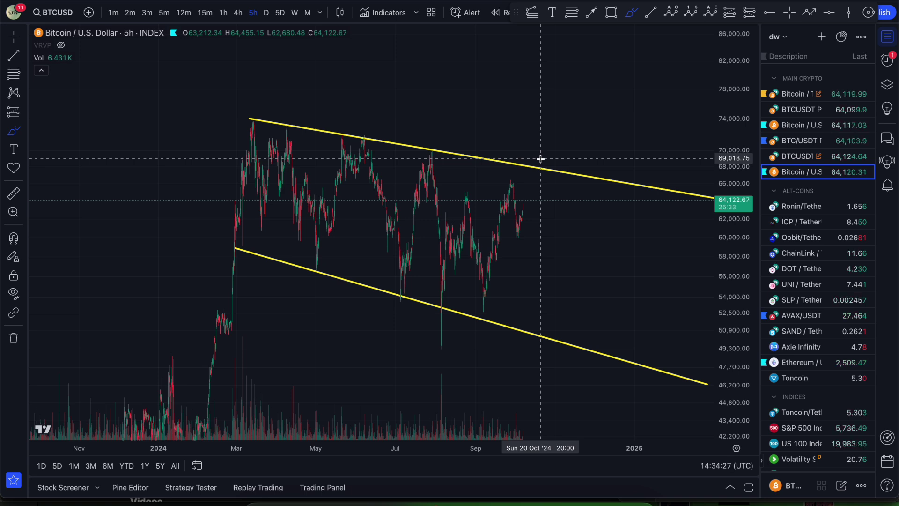
# Stop brushing, switch the Bitcoin chart to the daily timeframe, and fit the whole descending channel in view
pyautogui.press('Escape')
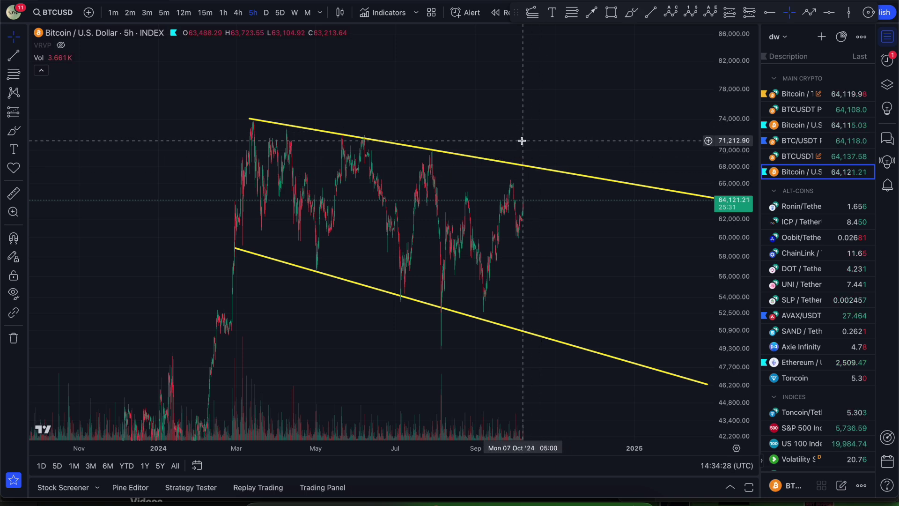
pyautogui.click(268, 14)
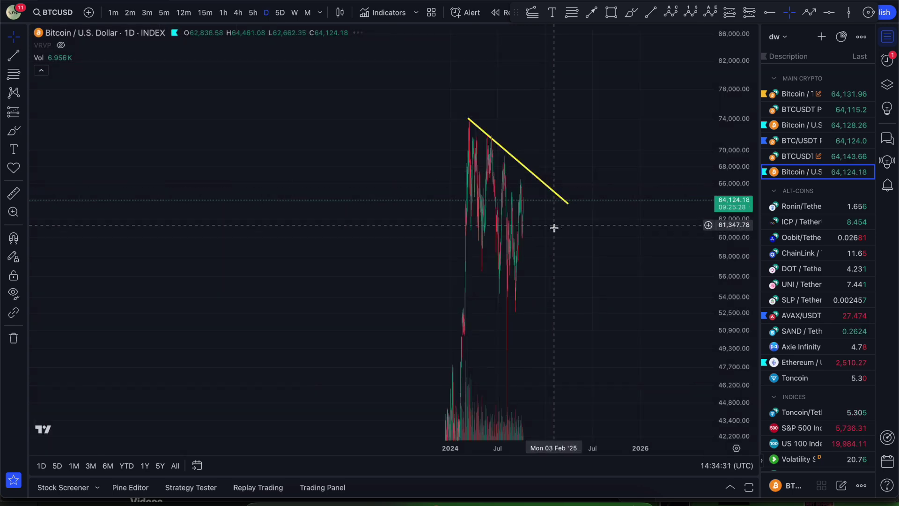
pyautogui.hscroll(3, 526, 203)
pyautogui.rightClick(448, 149)
pyautogui.moveTo(395, 111); pyautogui.dragTo(485, 121)
pyautogui.moveTo(747, 102); pyautogui.dragTo(734, 244)
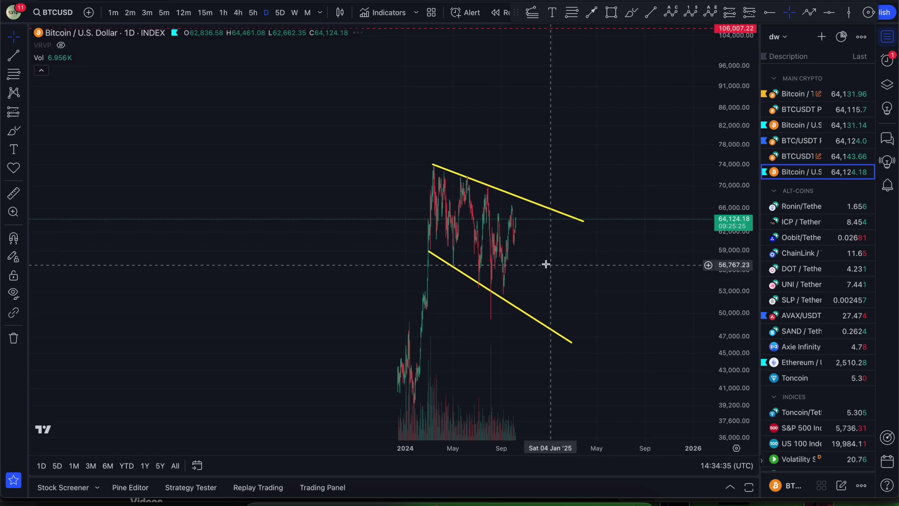
# Compare the small descending channel of spring 2023 with the current 2024 channel
pyautogui.scroll(4, 412, 237)
pyautogui.moveTo(309, 345); pyautogui.dragTo(494, 74)
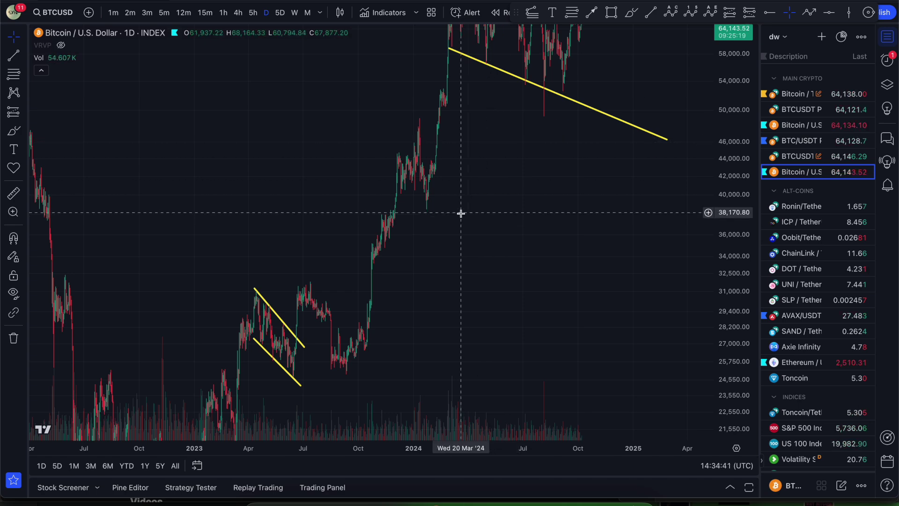
pyautogui.moveTo(510, 132); pyautogui.dragTo(477, 261)
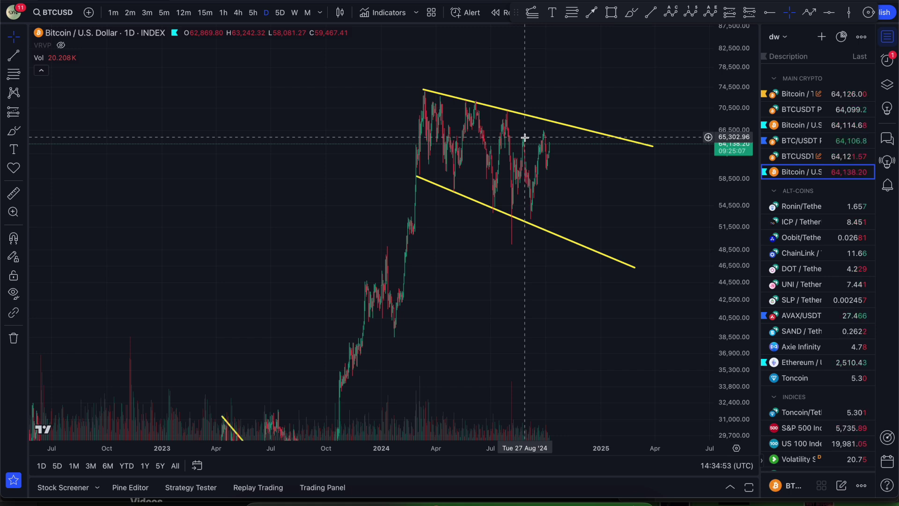
# Switch to Telegram and review the channel's BTCUSDT Long 18.0X result image and the 28 September Bitcoin analysis post
pyautogui.click(426, 500)
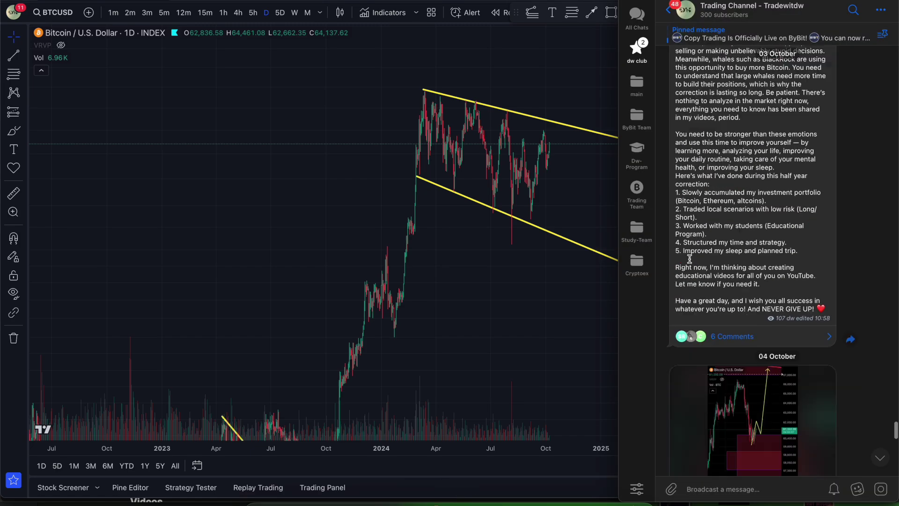
pyautogui.scroll(15, 690, 259)
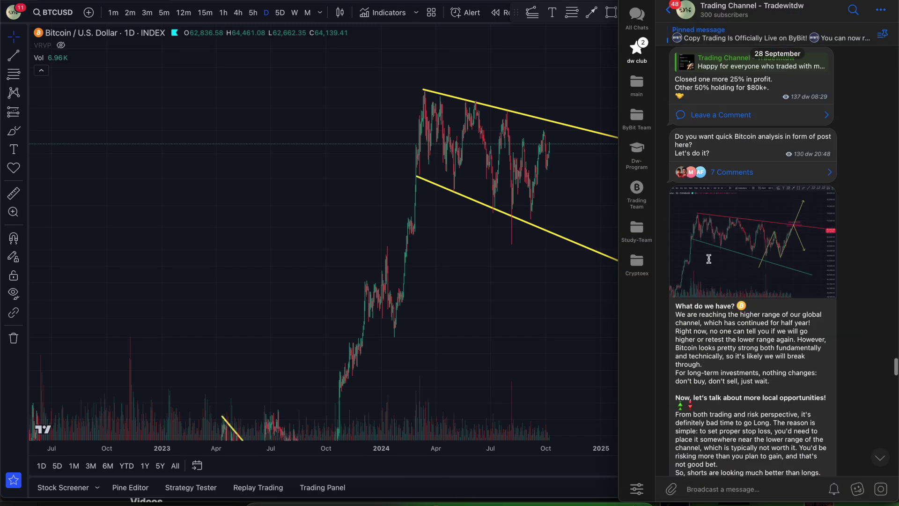
pyautogui.scroll(8, 709, 259)
pyautogui.click(757, 360)
pyautogui.moveTo(300, 152); pyautogui.dragTo(434, 378)
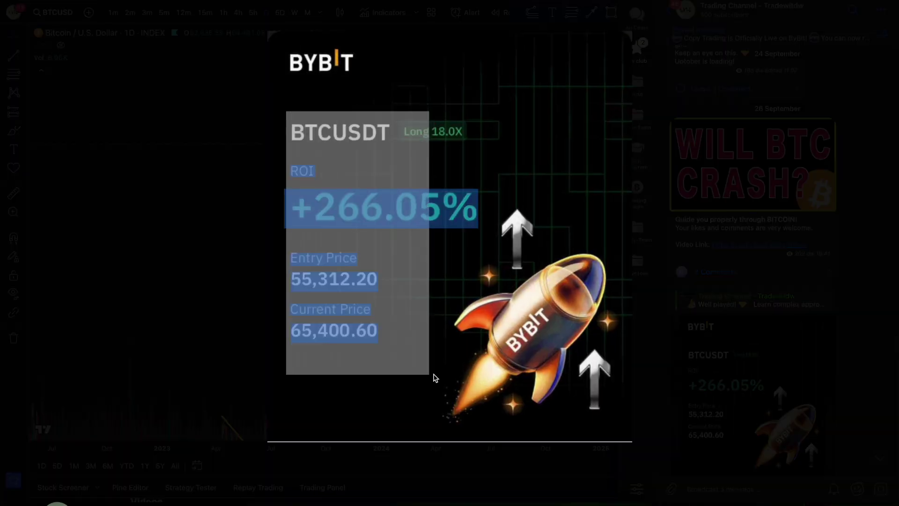
pyautogui.click(571, 226)
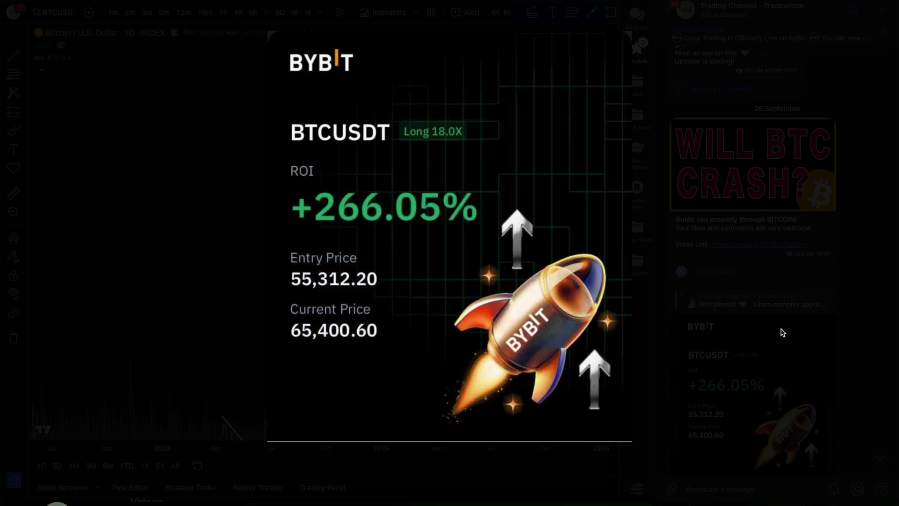
pyautogui.click(781, 330)
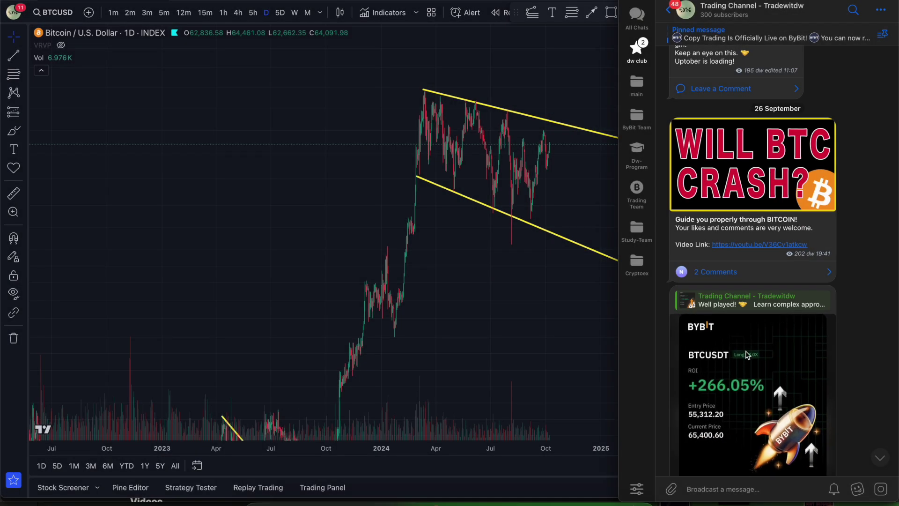
pyautogui.scroll(-15, 749, 316)
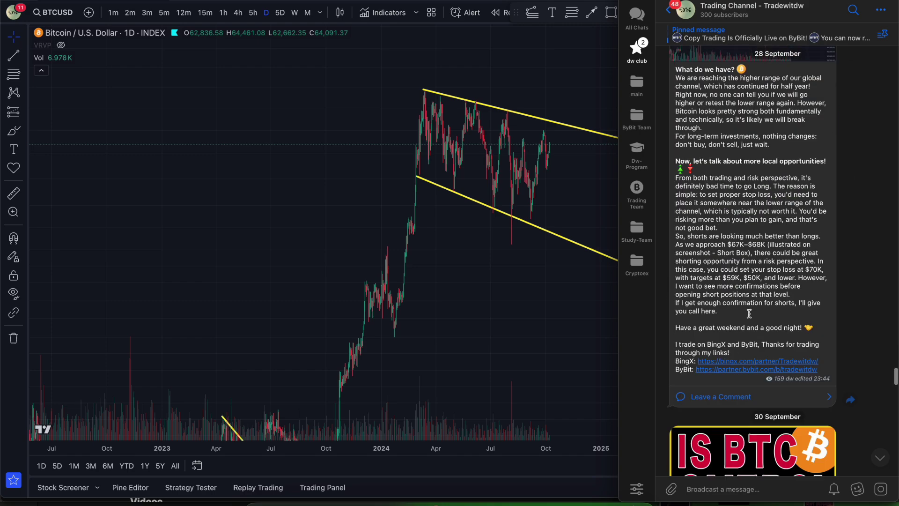
# Return to the Bitcoin chart and delete both lines of the small descending channel in spring 2023
pyautogui.click(435, 294)
pyautogui.hscroll(-5, 309, 211)
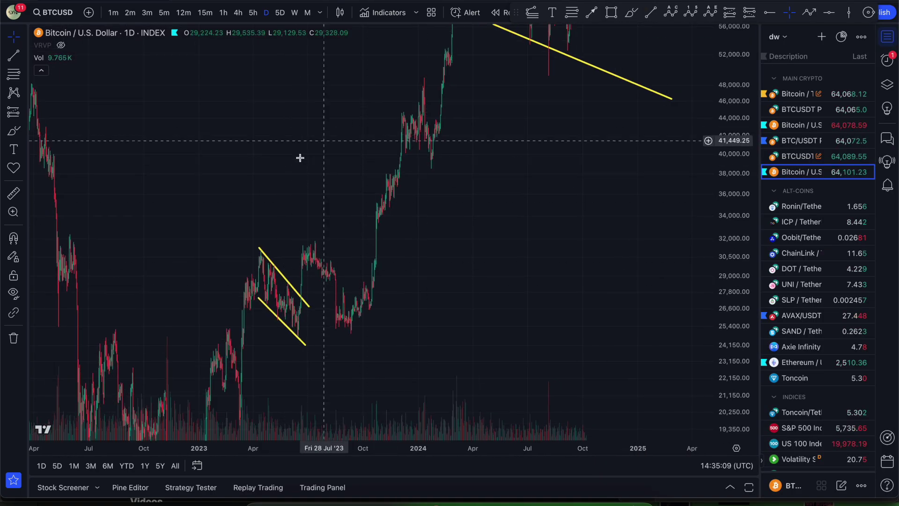
pyautogui.hscroll(10, 402, 141)
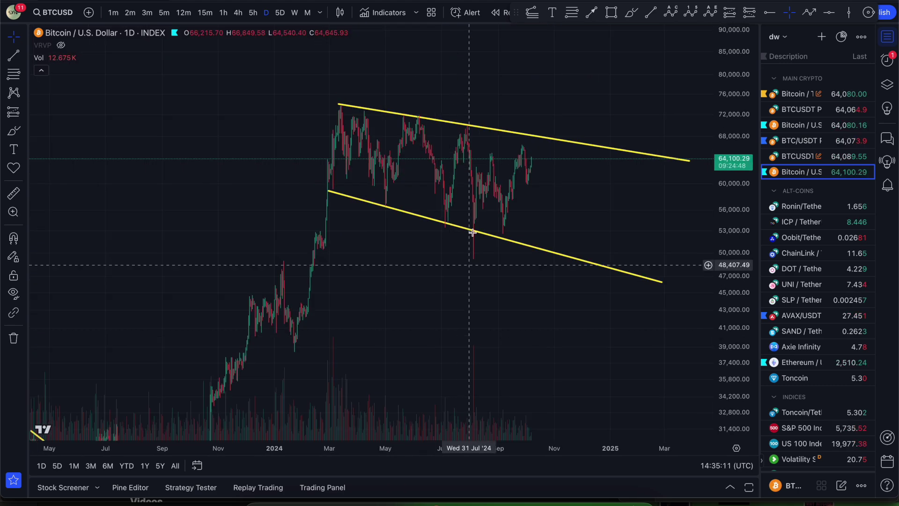
pyautogui.hscroll(-10, 515, 131)
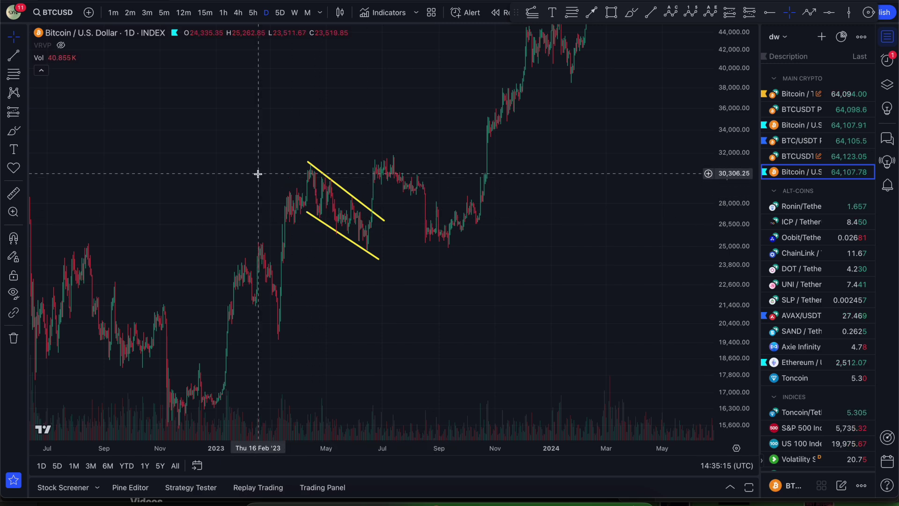
pyautogui.click(373, 211)
pyautogui.press('Delete')
pyautogui.click(361, 250)
pyautogui.press('Delete')
# Examine the daily Bitcoin price action between March and July 2023 at close range
pyautogui.moveTo(713, 338); pyautogui.dragTo(716, 149)
pyautogui.scroll(5, 268, 129)
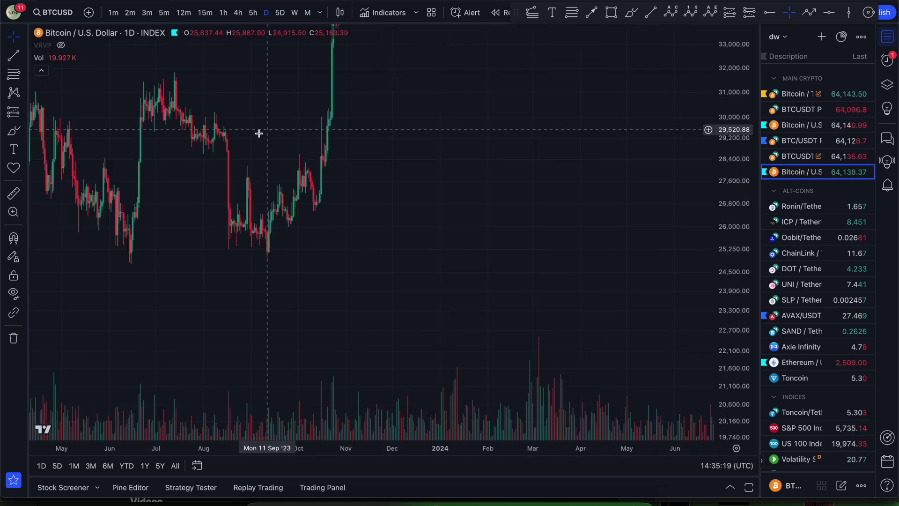
pyautogui.rightClick(197, 168)
pyautogui.click(220, 173)
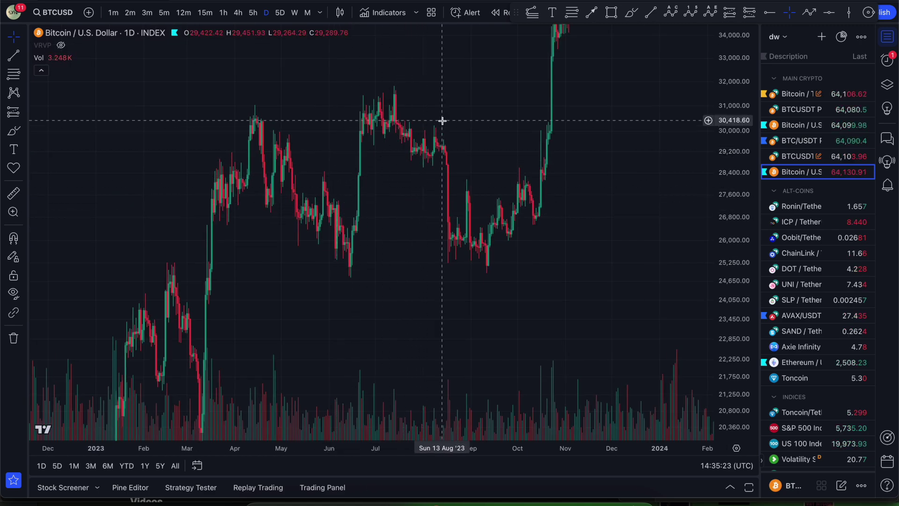
pyautogui.scroll(4, 273, 197)
pyautogui.moveTo(221, 251); pyautogui.dragTo(776, 272)
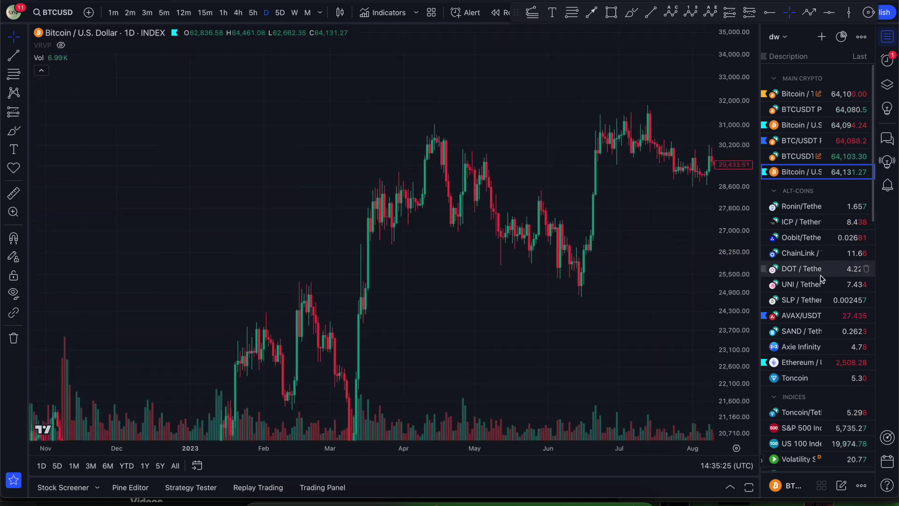
pyautogui.moveTo(741, 361); pyautogui.dragTo(469, 154)
pyautogui.scroll(5, 456, 156)
pyautogui.moveTo(258, 164); pyautogui.dragTo(646, 231)
pyautogui.moveTo(755, 140); pyautogui.dragTo(768, 220)
pyautogui.scroll(-4, 597, 272)
pyautogui.moveTo(600, 286); pyautogui.dragTo(478, 246)
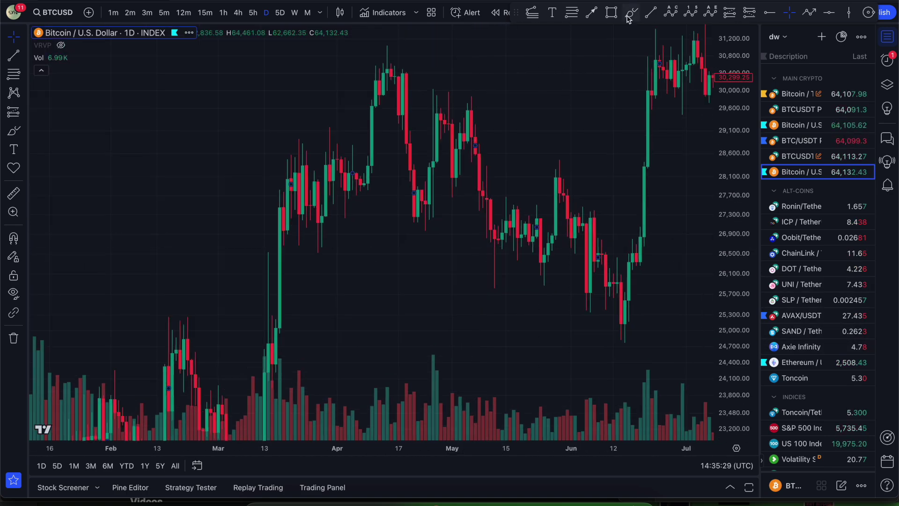
# Draw a triangle over the April–May 2023 candles with a falling line from about 31,180 and a rising line from about 26,670, meeting near 29,470
pyautogui.click(653, 15)
pyautogui.click(407, 245)
pyautogui.click(529, 86)
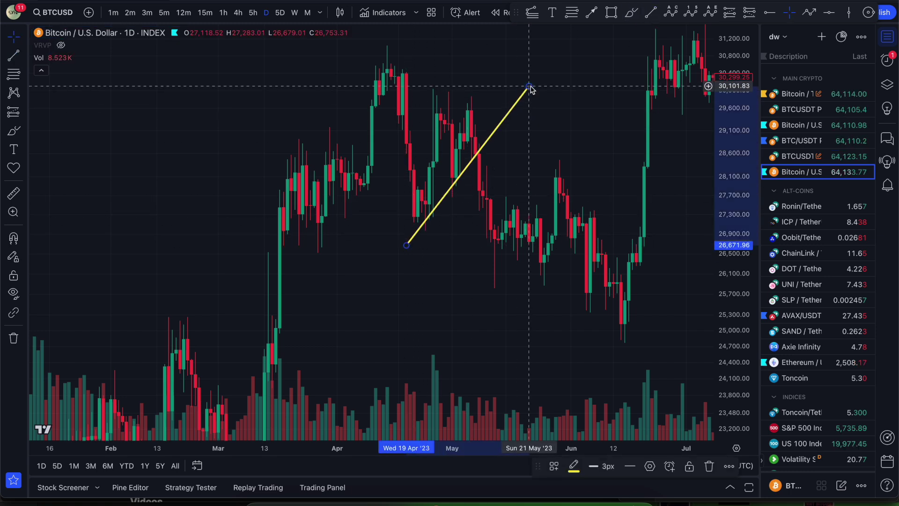
pyautogui.click(655, 11)
pyautogui.click(386, 41)
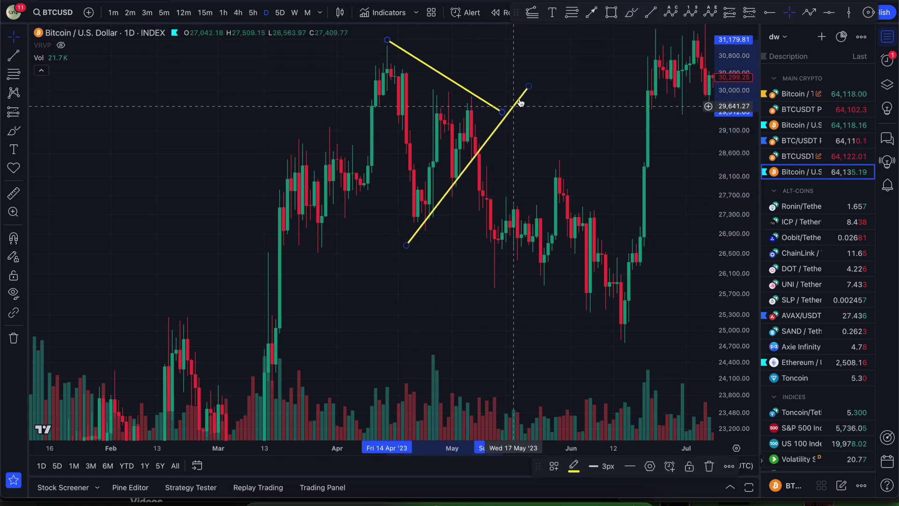
pyautogui.click(502, 112)
pyautogui.moveTo(527, 84); pyautogui.dragTo(503, 119)
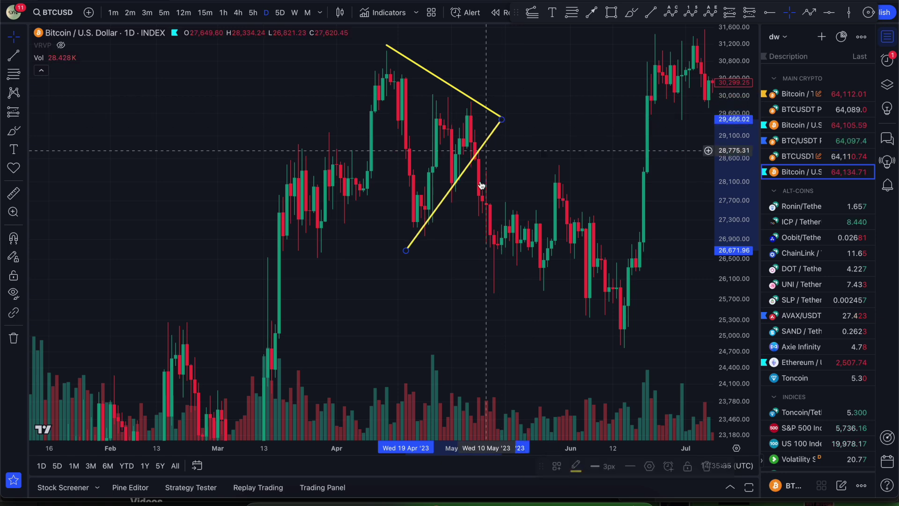
# Brush a rising freehand stroke across the spring 2023 price action, undo it, and stop brushing
pyautogui.scroll(6, 410, 243)
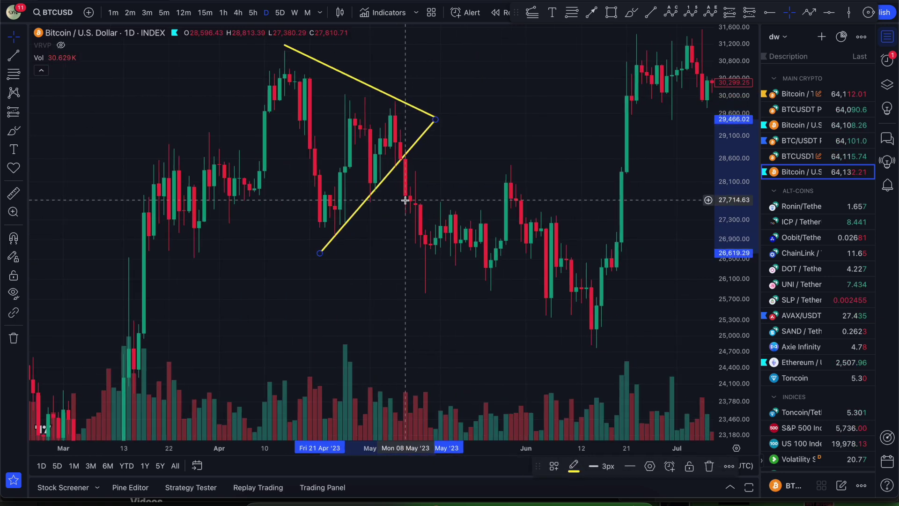
pyautogui.scroll(-10, 255, 230)
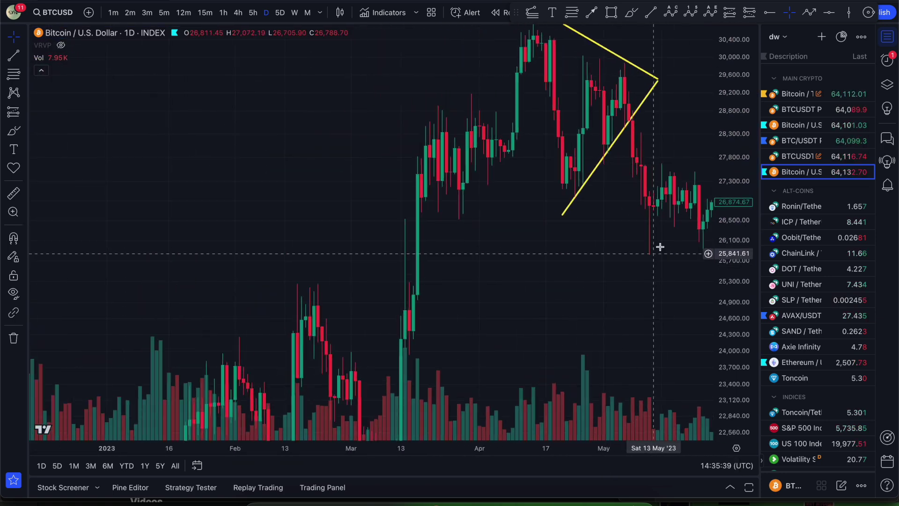
pyautogui.moveTo(742, 119); pyautogui.dragTo(743, 196)
pyautogui.click(631, 13)
pyautogui.moveTo(413, 377)
pyautogui.mouseDown()
pyautogui.moveTo(416, 320)
pyautogui.moveTo(537, 53)
pyautogui.moveTo(566, 211)
pyautogui.moveTo(589, 101)
pyautogui.moveTo(621, 135)
pyautogui.moveTo(644, 124)
pyautogui.moveTo(675, 32)
pyautogui.mouseUp()
pyautogui.press('super+z')
pyautogui.press('Escape')
# Delete both trend lines of the April–May 2023 triangle
pyautogui.moveTo(640, 201)
pyautogui.mouseDown()
pyautogui.moveTo(466, 139)
pyautogui.moveTo(443, 104)
pyautogui.mouseUp()
pyautogui.moveTo(568, 206); pyautogui.dragTo(533, 296)
pyautogui.hscroll(3, 559, 298)
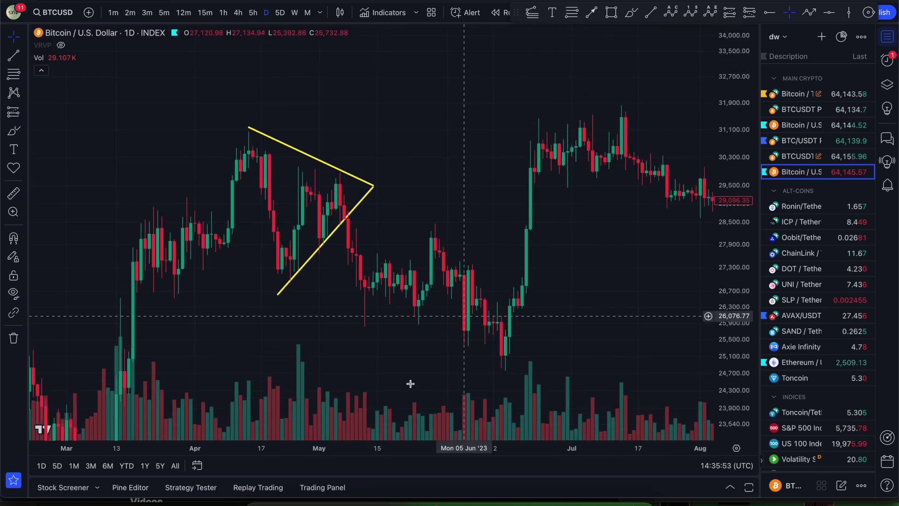
pyautogui.scroll(-3, 277, 283)
pyautogui.click(492, 205)
pyautogui.press('Delete')
pyautogui.click(492, 179)
pyautogui.press('Delete')
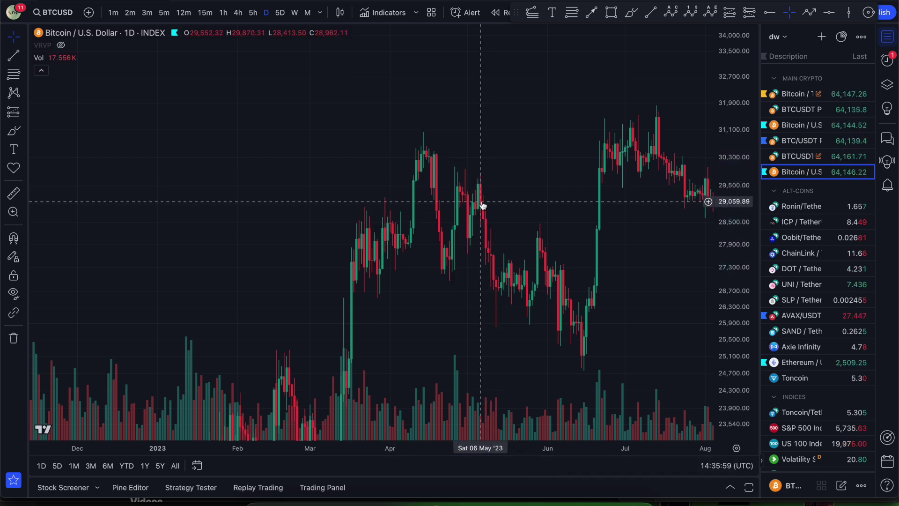
# Compare the current 2024 descending channel with the 2021–2023 price history on the daily chart
pyautogui.scroll(-4, 483, 206)
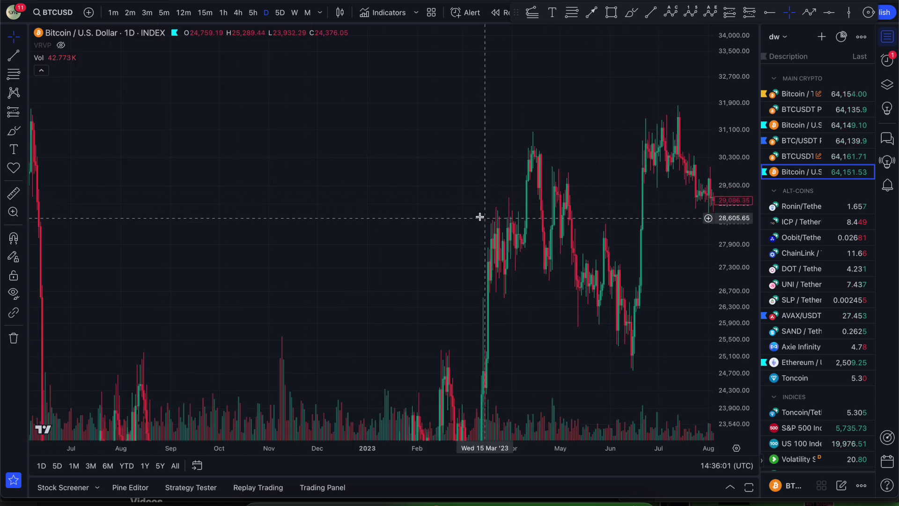
pyautogui.hscroll(5, 622, 315)
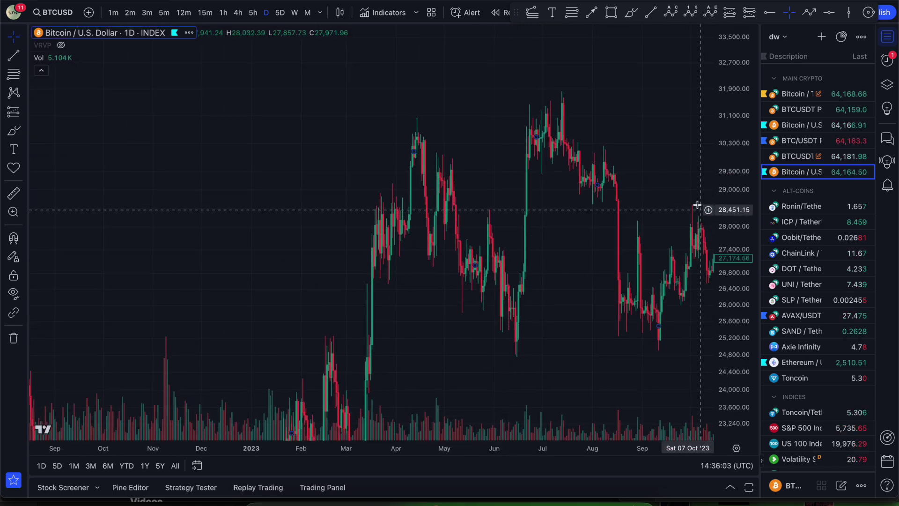
pyautogui.scroll(-5, 646, 327)
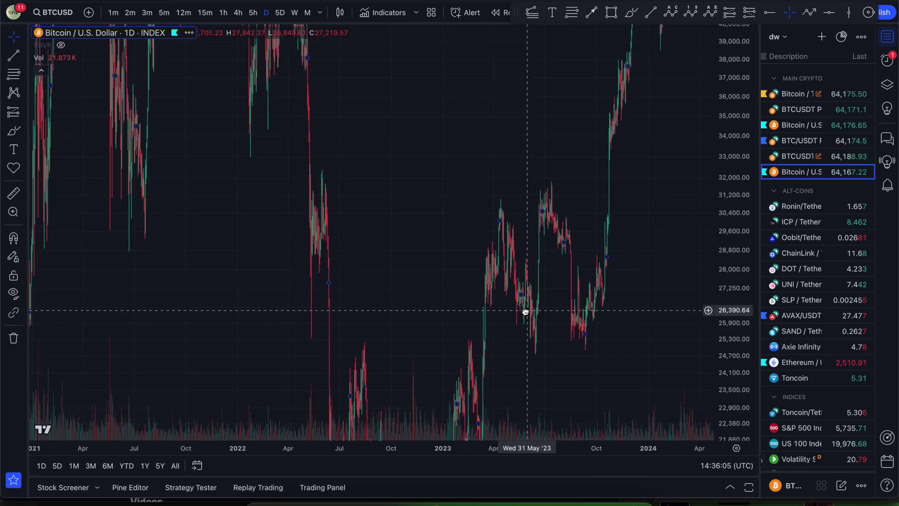
pyautogui.moveTo(611, 210); pyautogui.dragTo(541, 327)
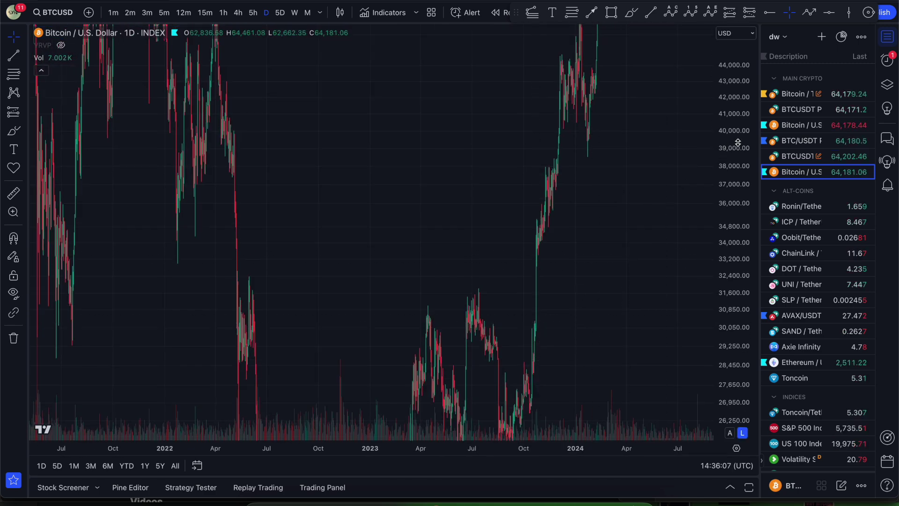
pyautogui.moveTo(739, 145); pyautogui.dragTo(710, 319)
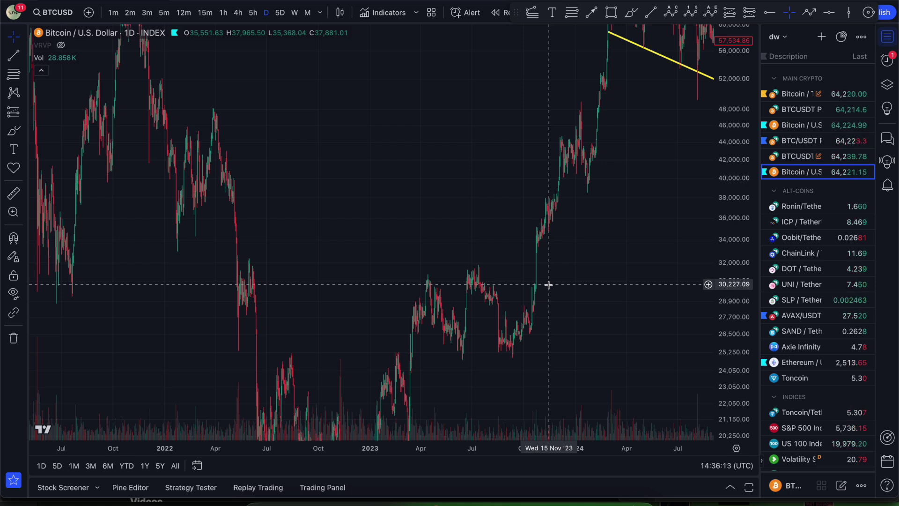
pyautogui.moveTo(601, 217); pyautogui.dragTo(500, 354)
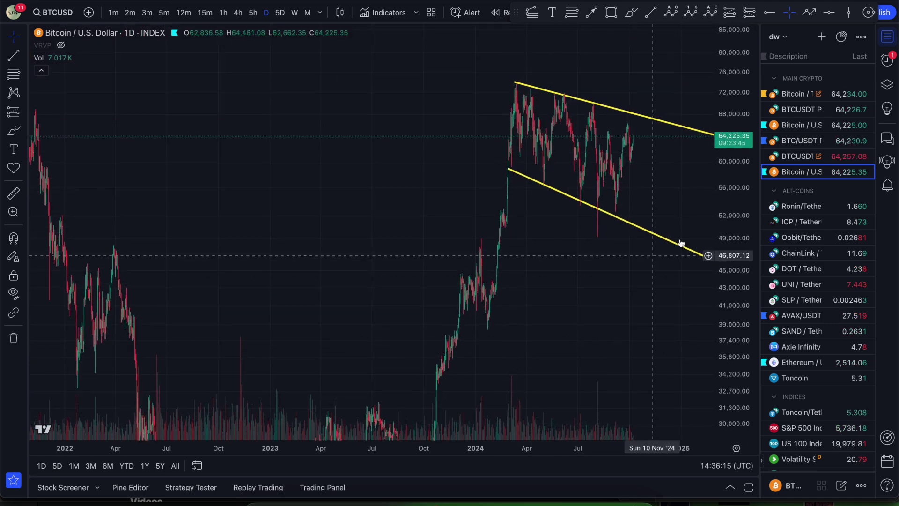
pyautogui.moveTo(726, 205); pyautogui.dragTo(727, 256)
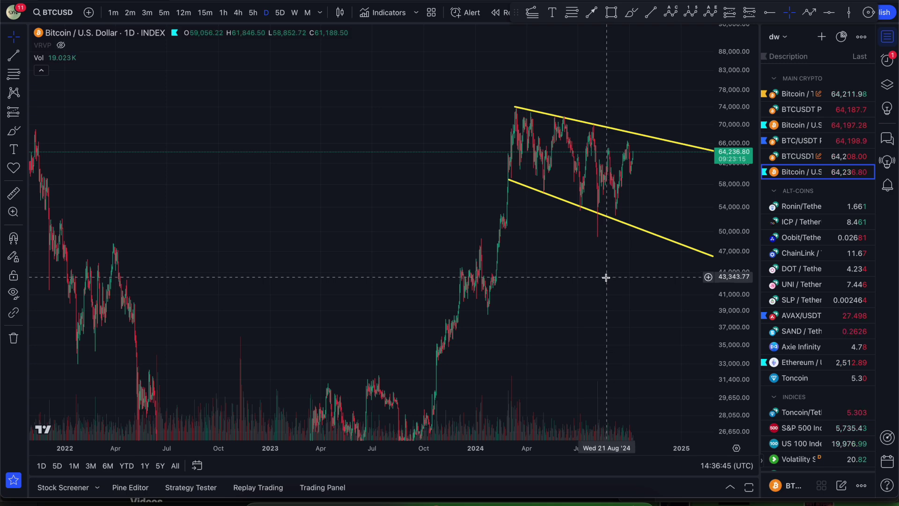
pyautogui.scroll(-2, 606, 276)
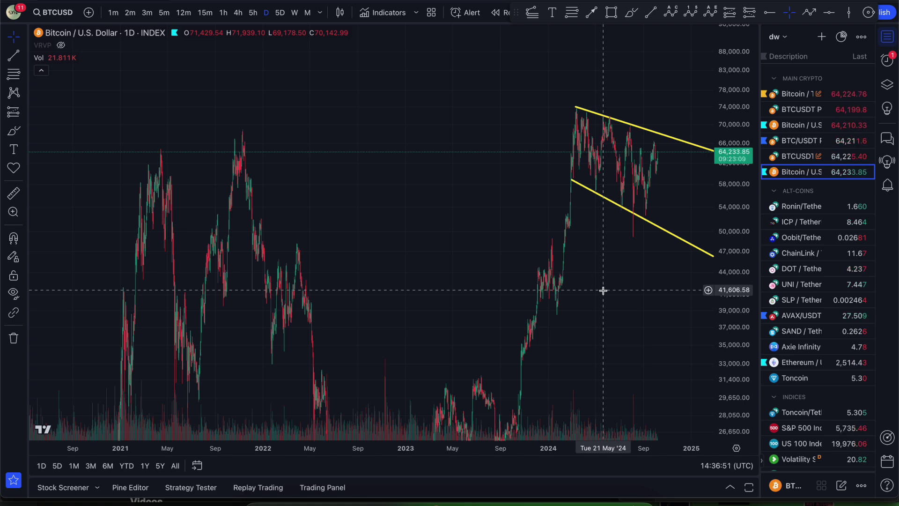
pyautogui.moveTo(633, 282); pyautogui.dragTo(579, 317)
pyautogui.moveTo(747, 127); pyautogui.dragTo(722, 226)
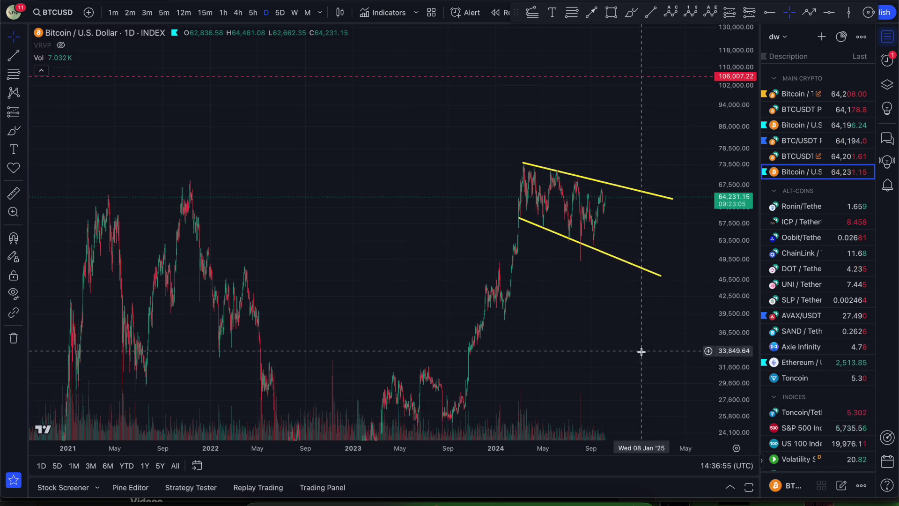